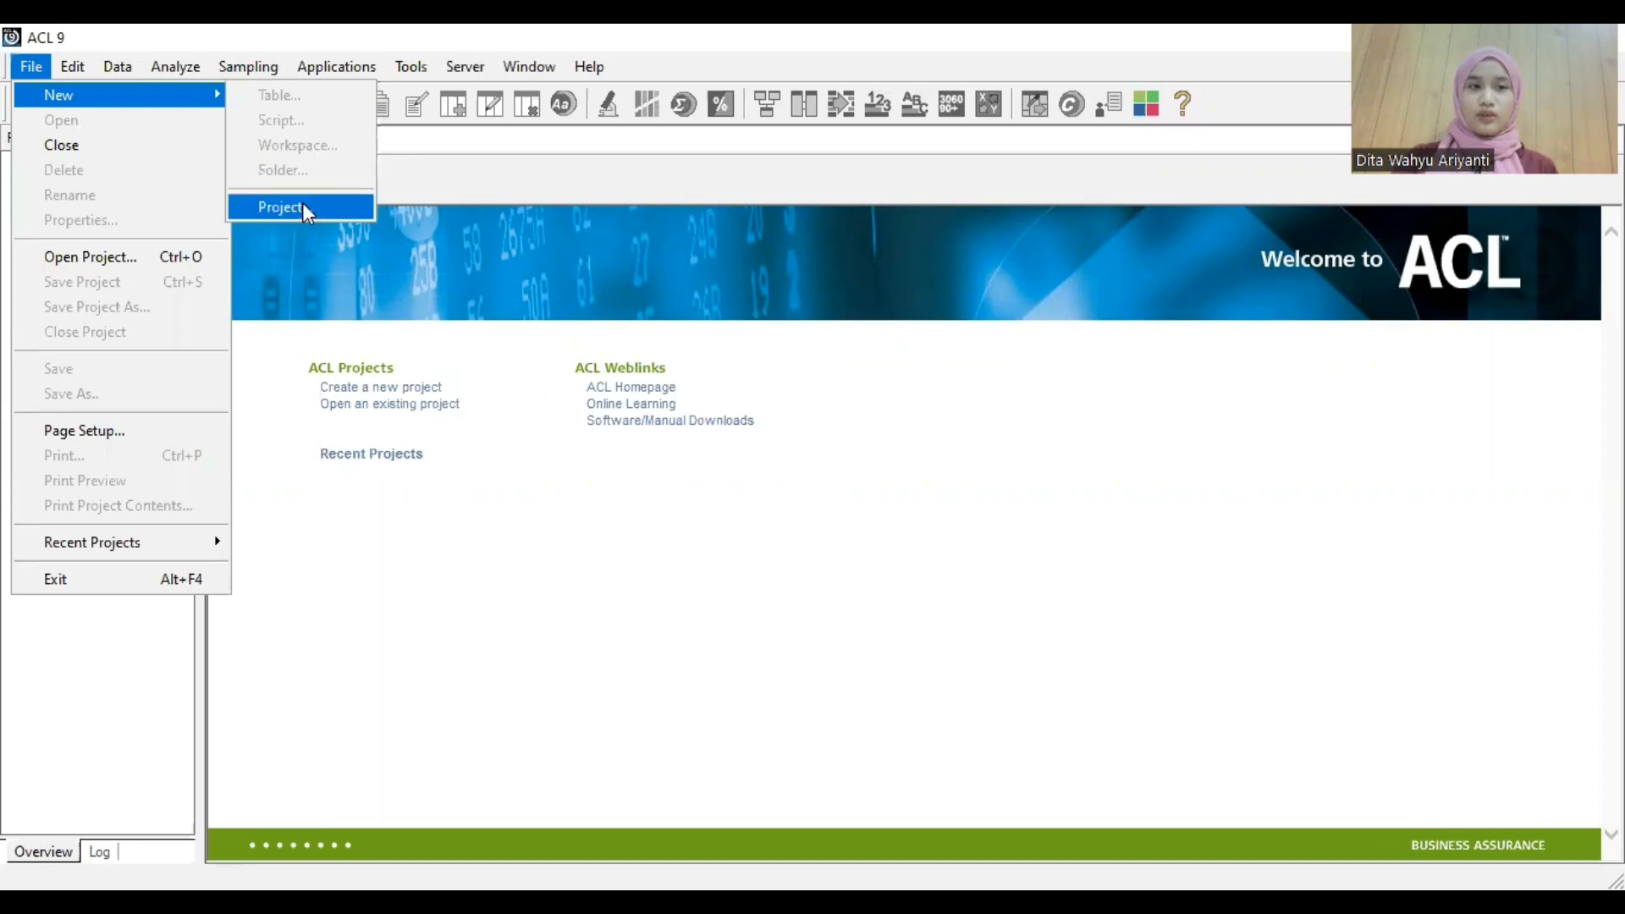
Create a new project and save it under a name made of UAS and the author's first name
click(303, 207)
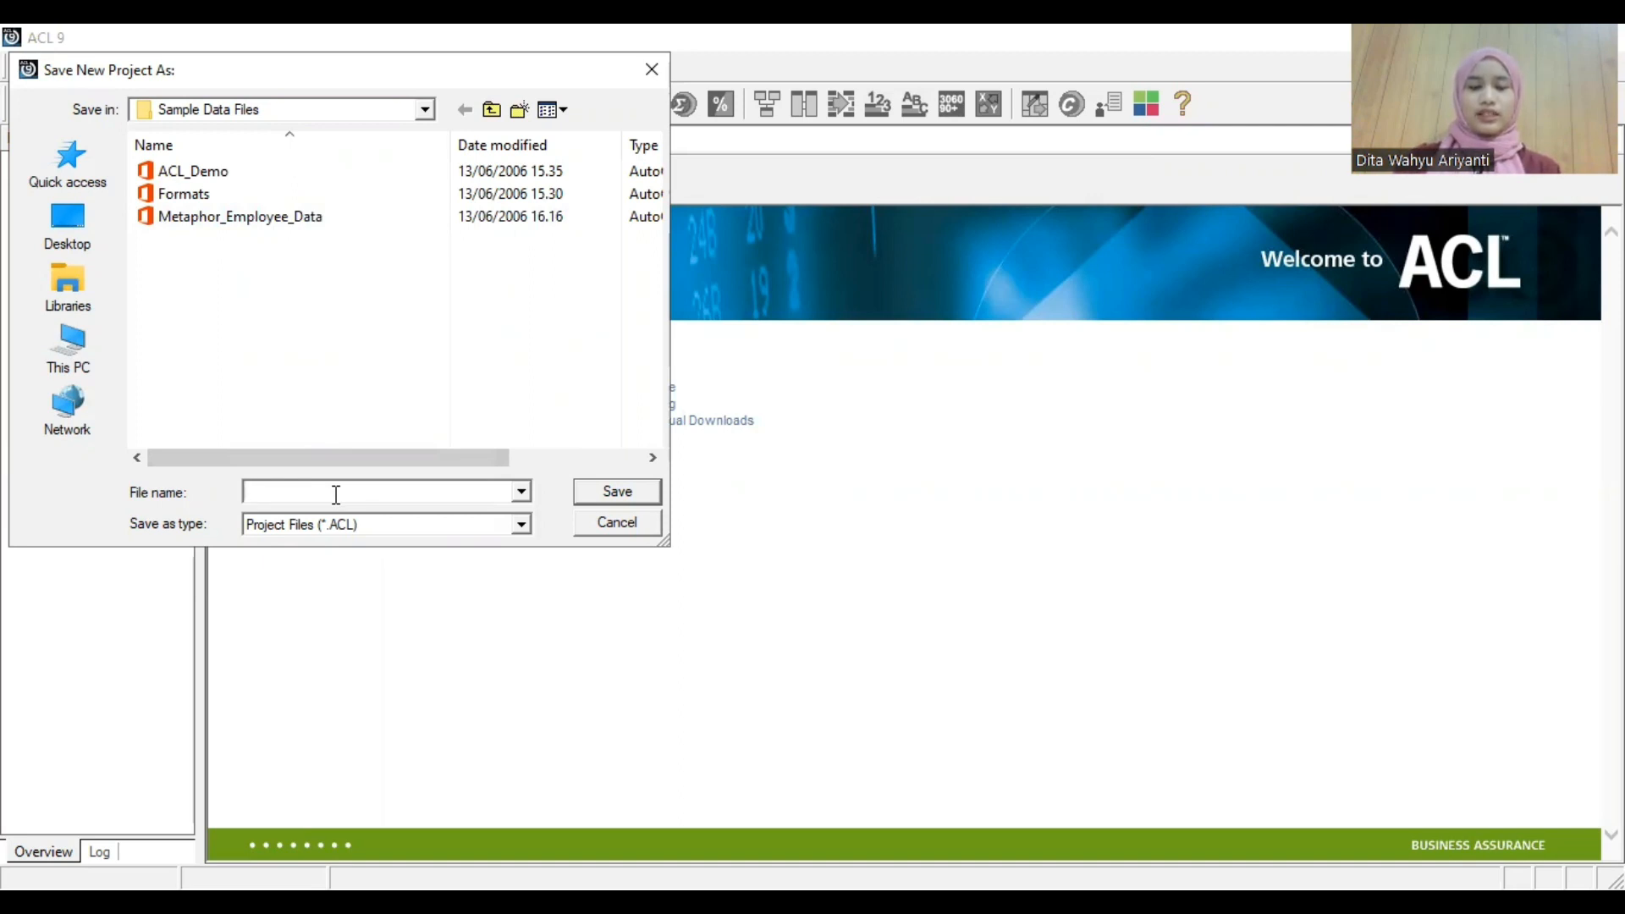
text(UAS DITA)
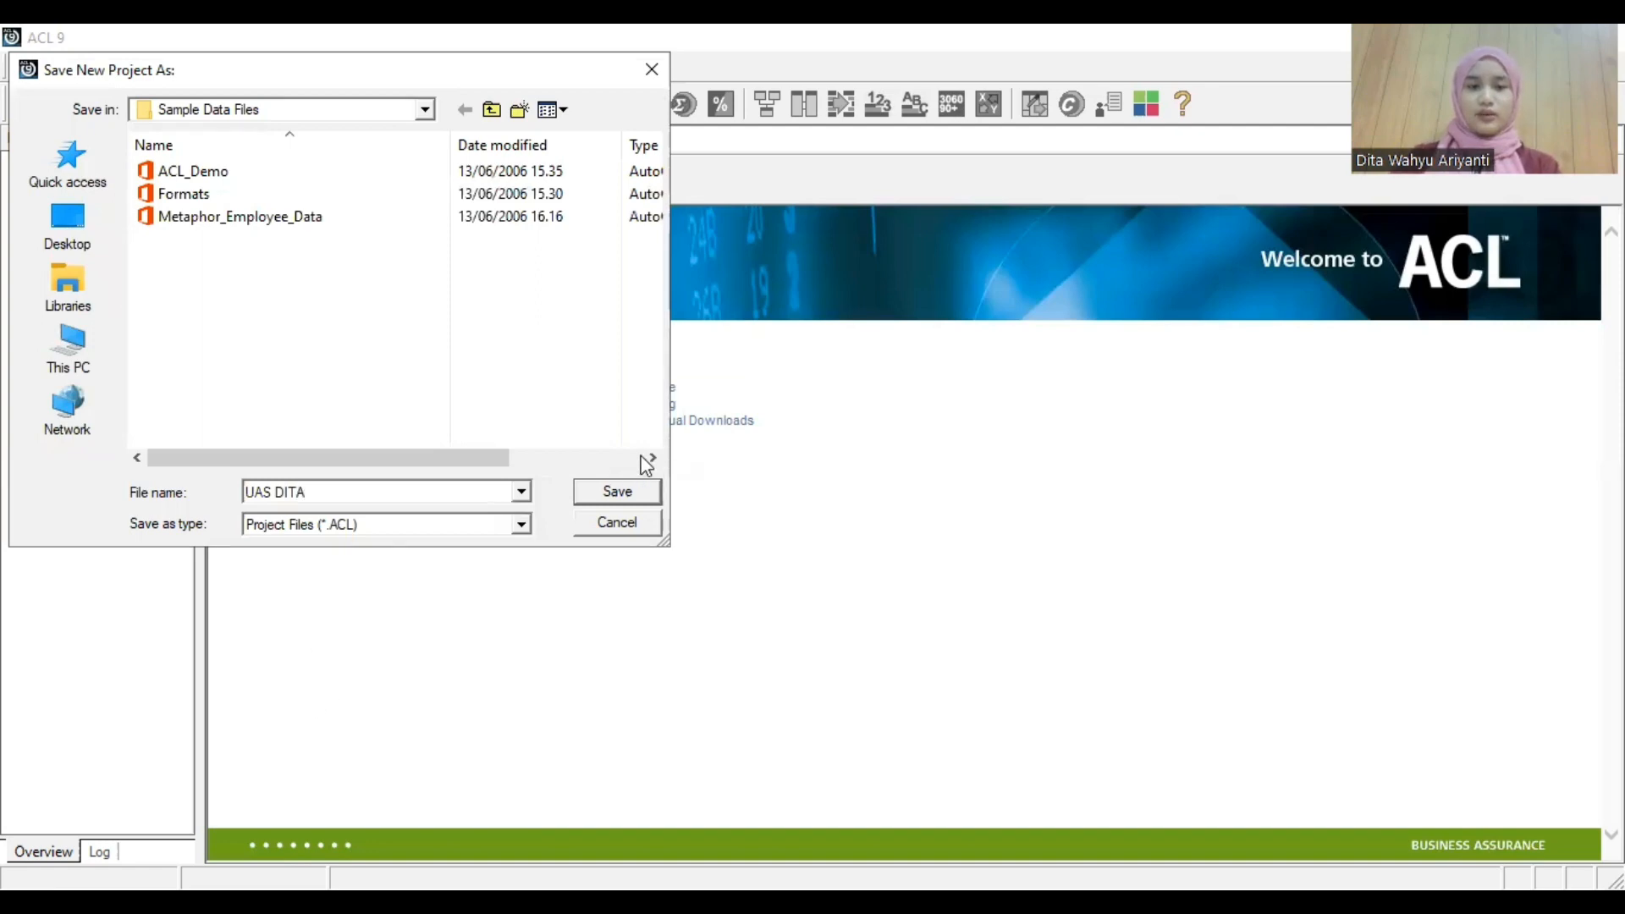
click(653, 499)
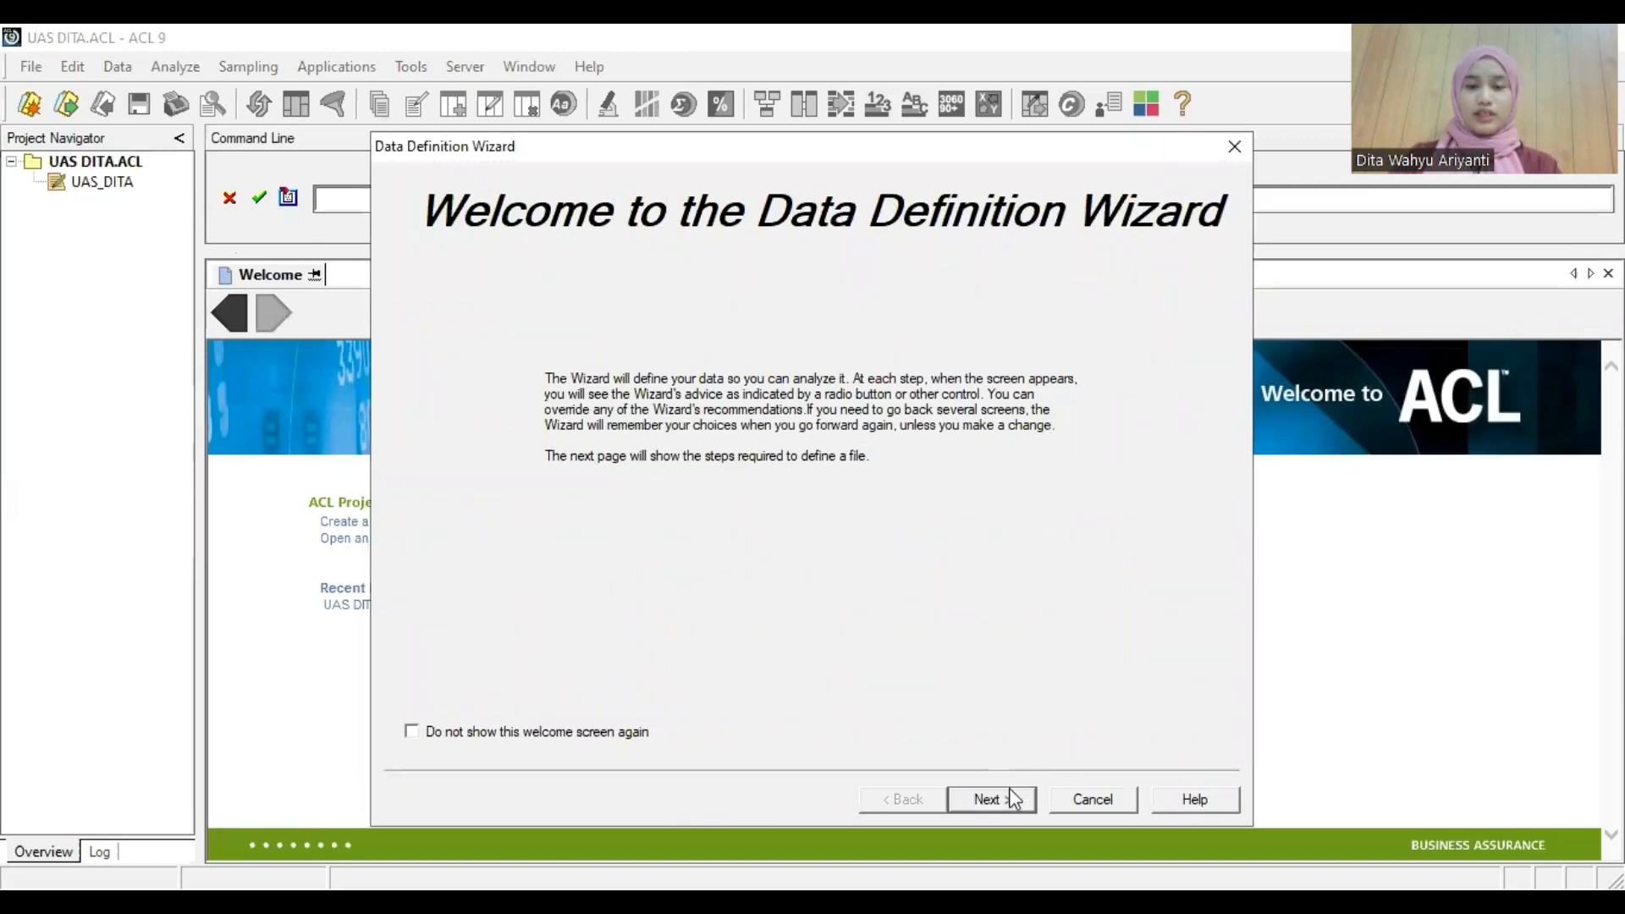
Choose the disk file CUSTOMER.DBF from the FILE DILUAR folder as the data source for a new table
click(993, 804)
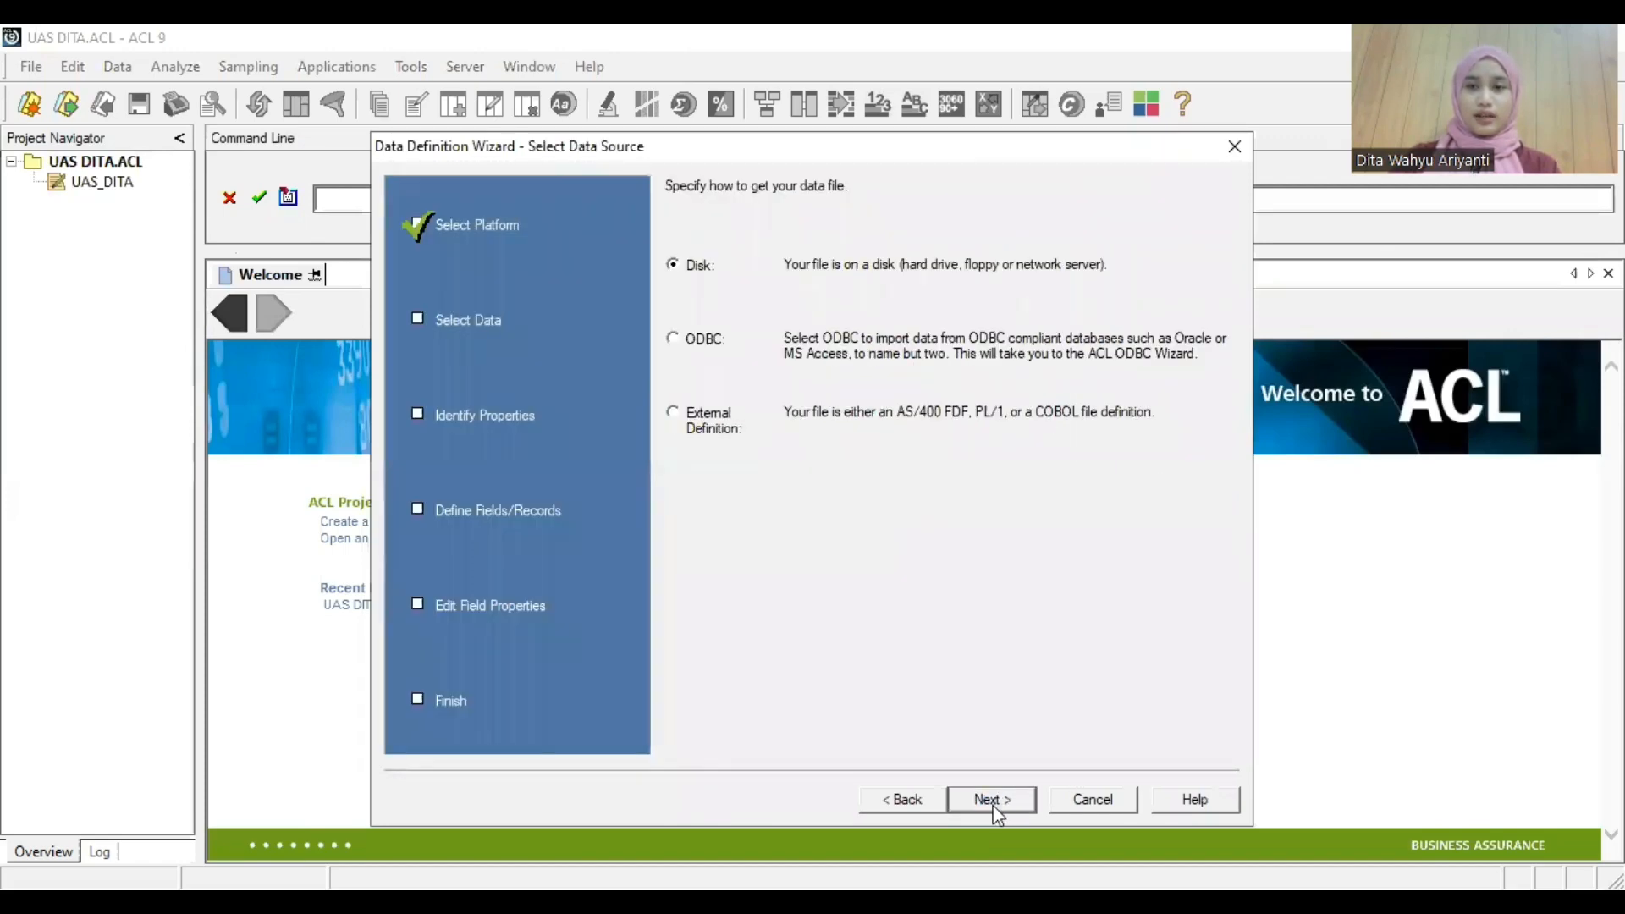
click(995, 810)
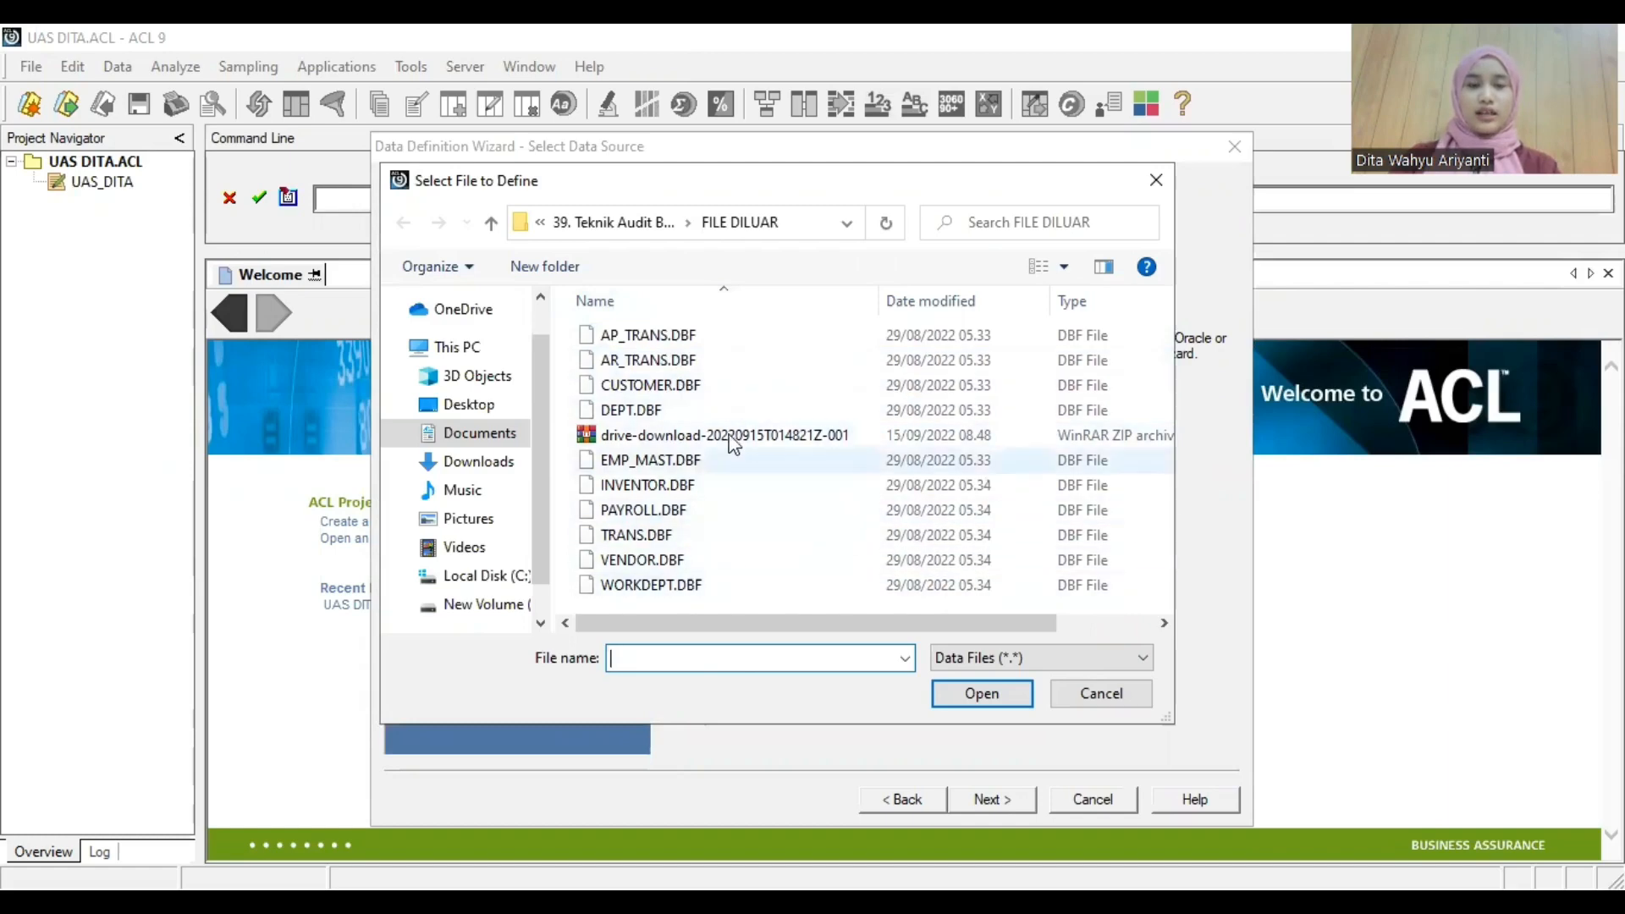
click(733, 388)
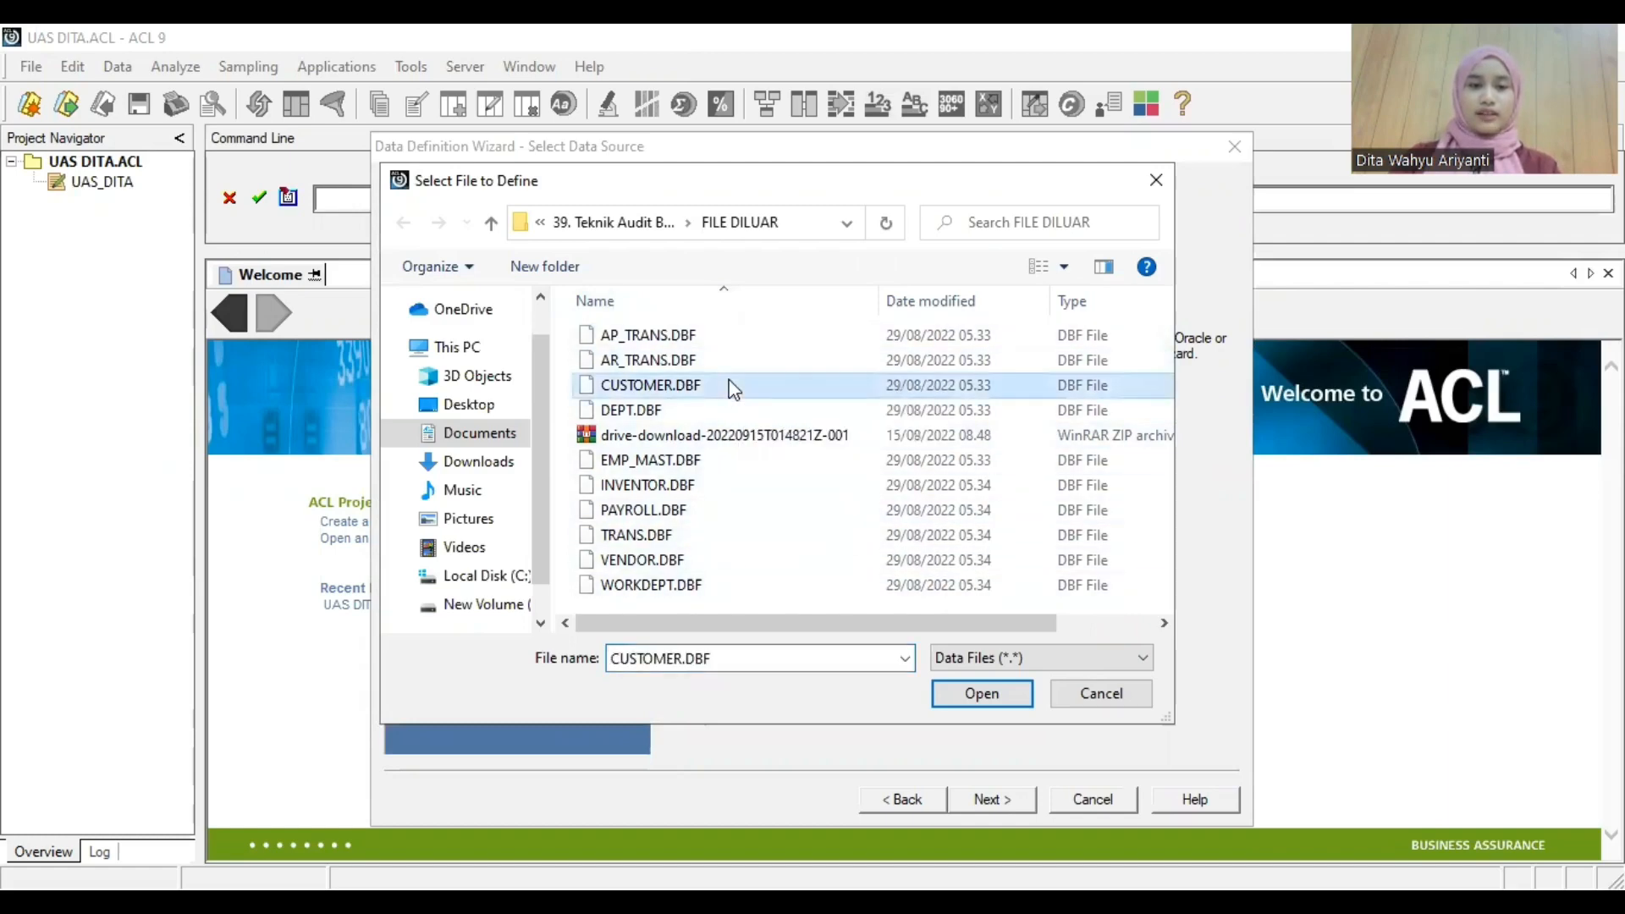
click(982, 695)
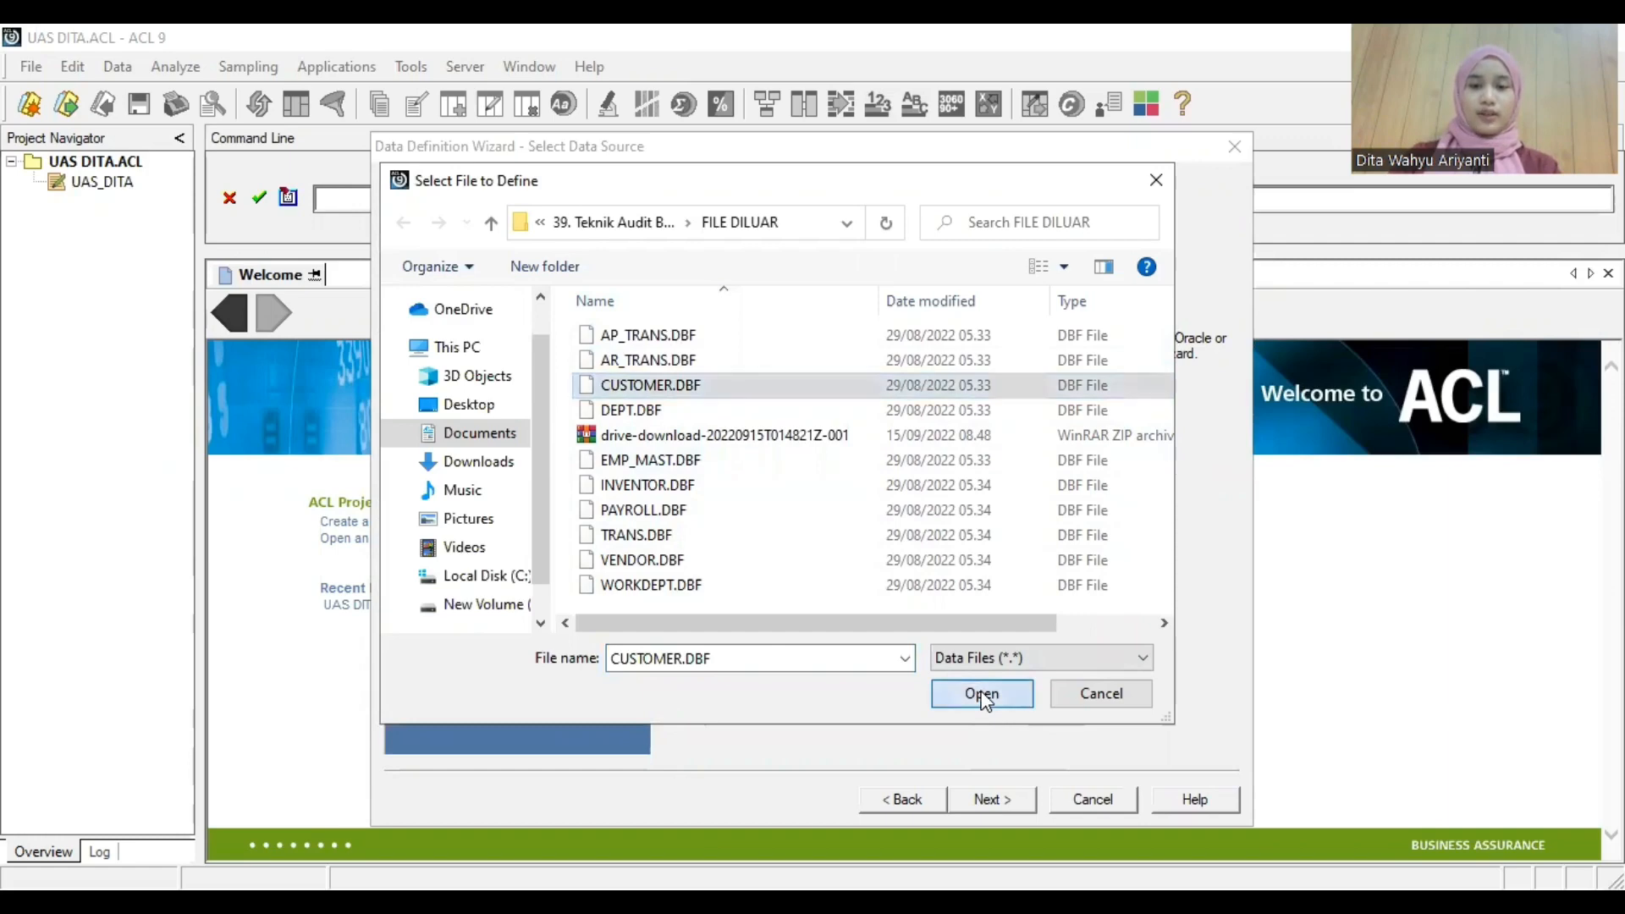
Define the file as dBASE compatible, finish the data definition and save the table as CUSTOMER
click(994, 801)
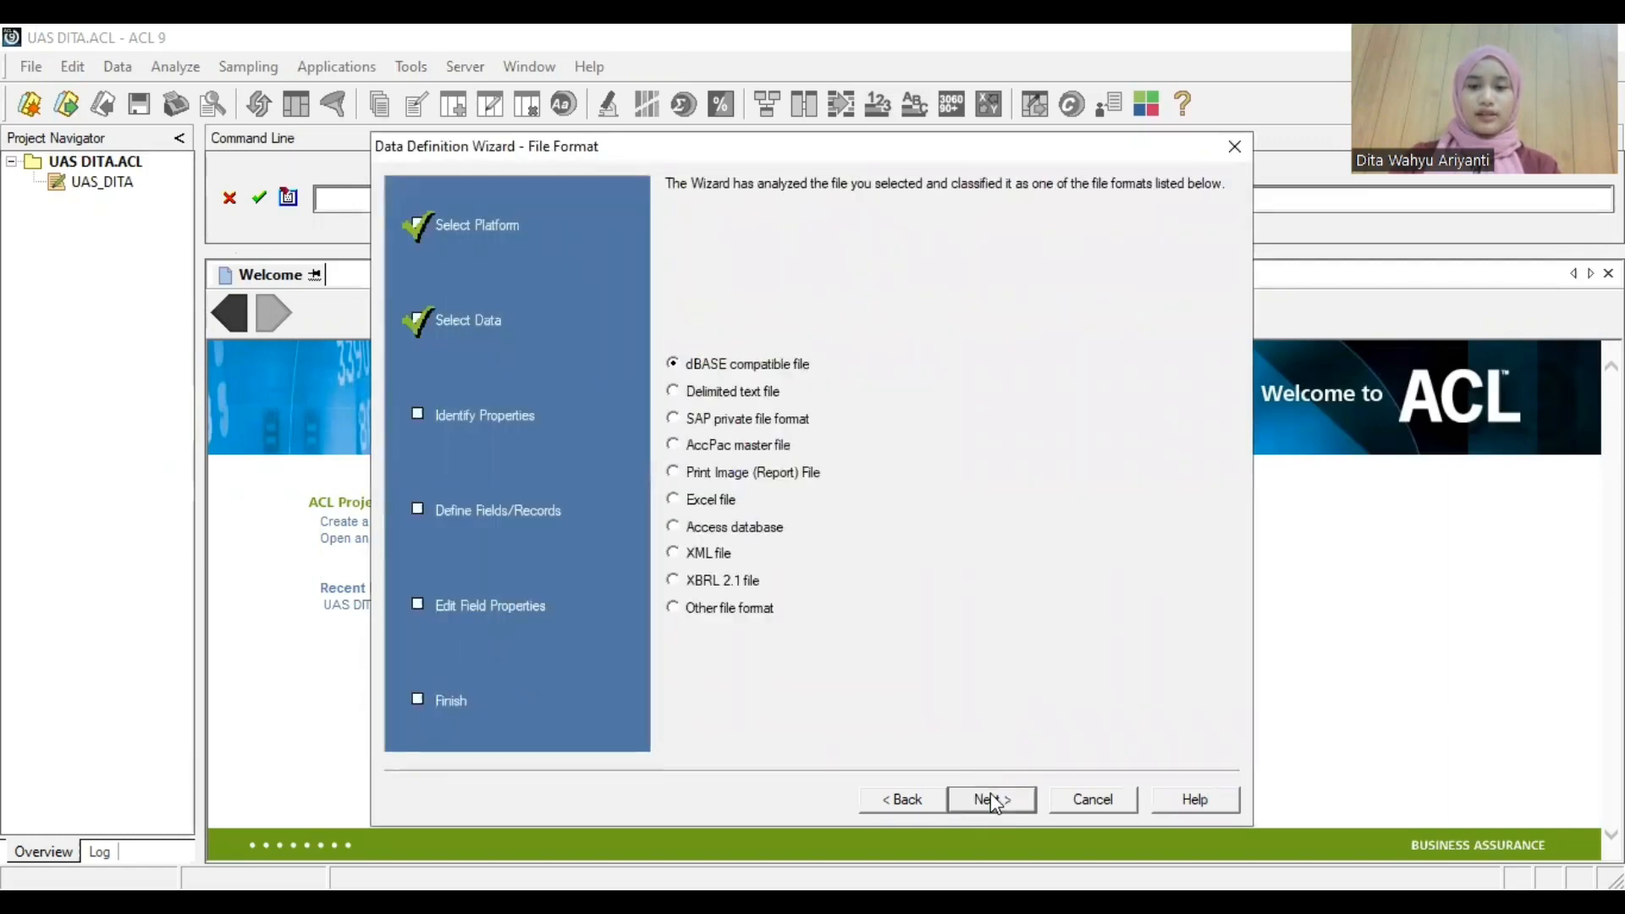
click(994, 800)
click(994, 800)
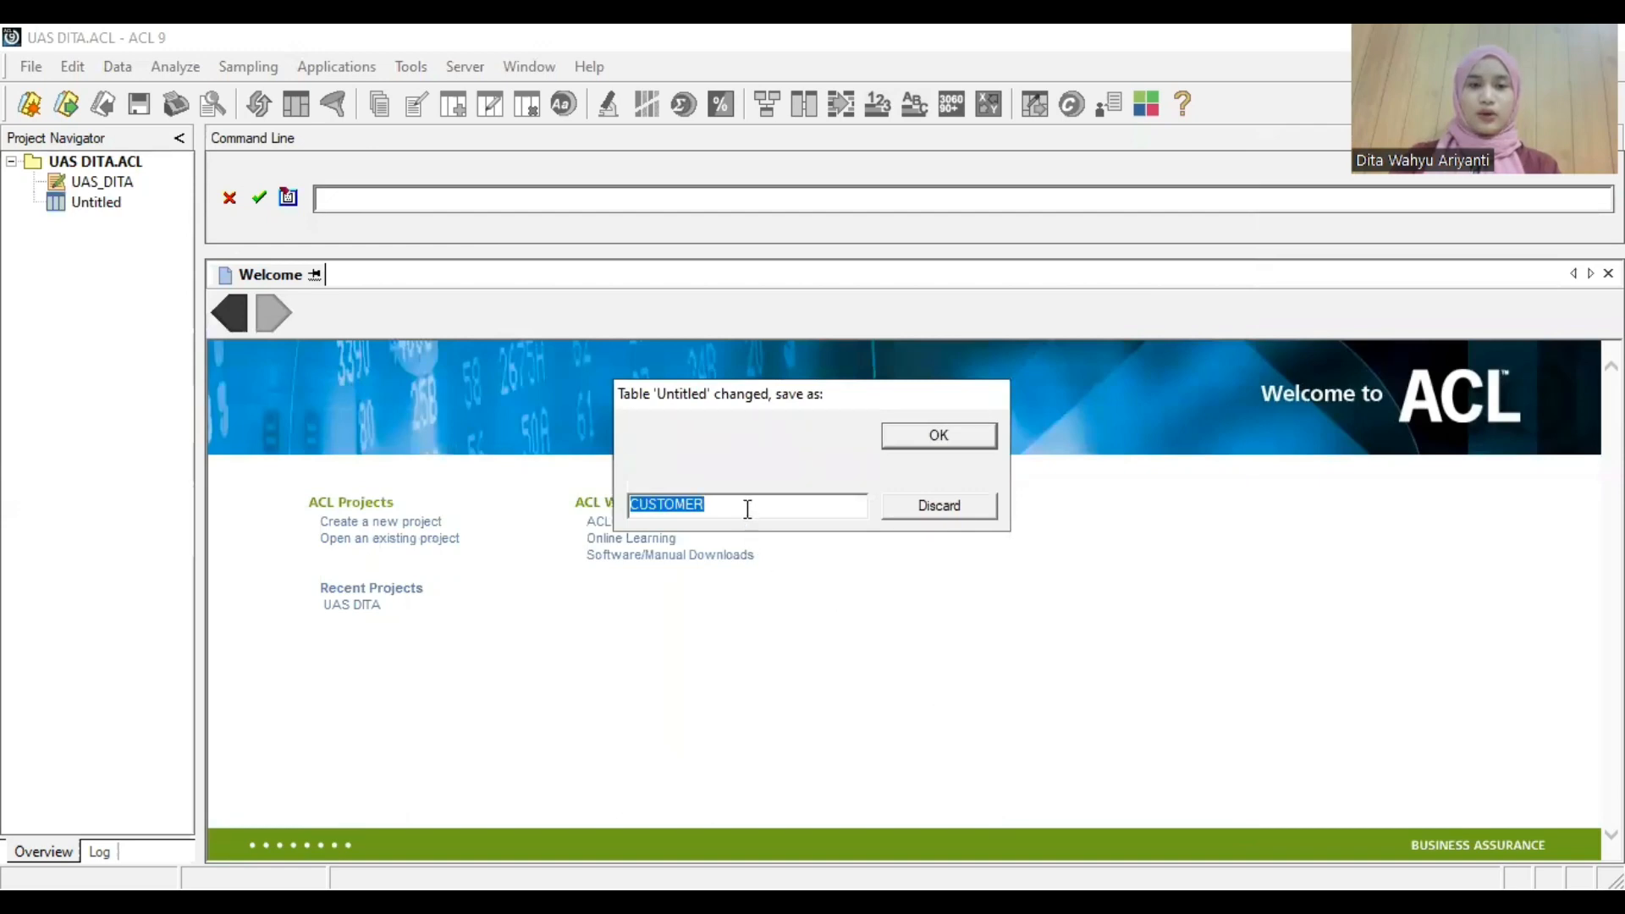
click(748, 506)
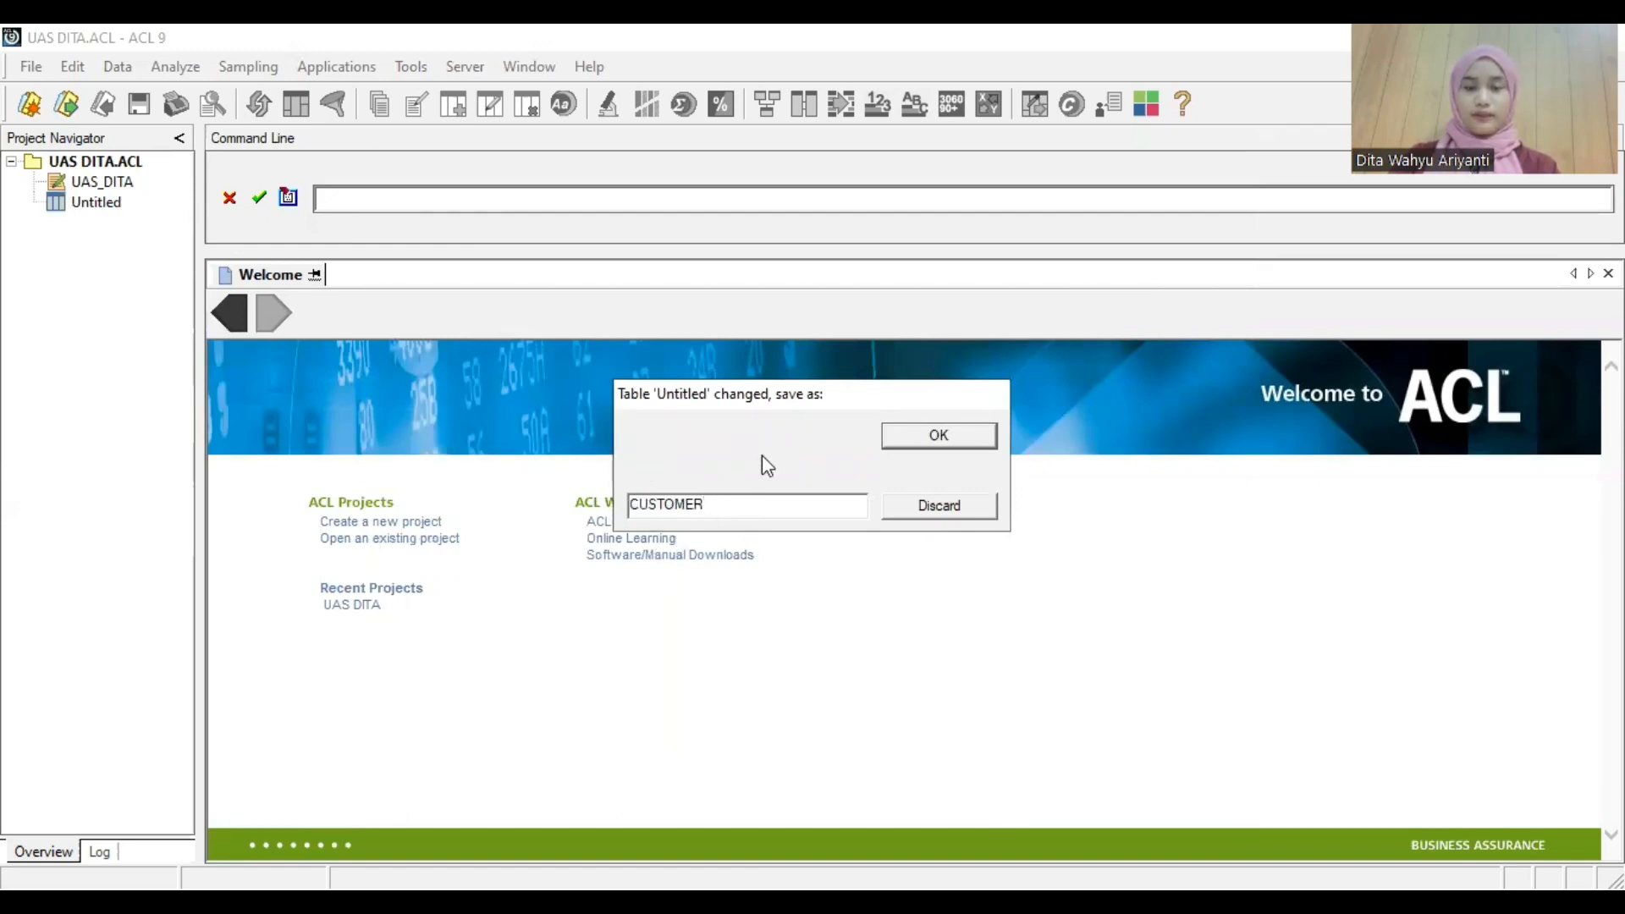
click(936, 433)
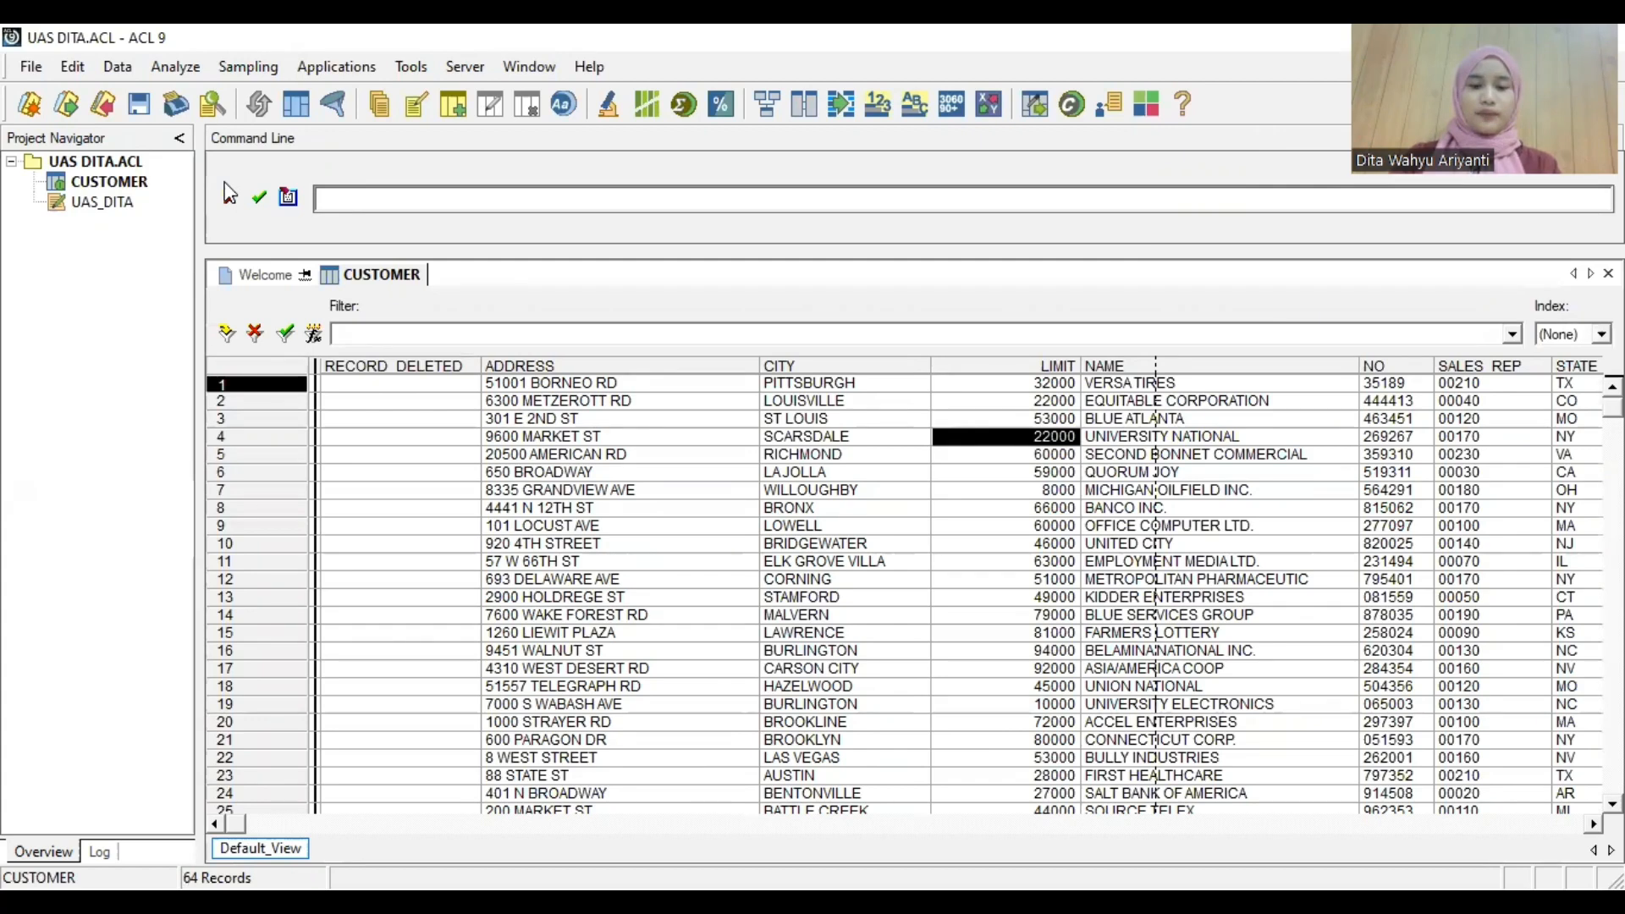
Run Statistics on the LIMIT field of the CUSTOMER table and review the totals
click(180, 66)
mouse_move(182, 145)
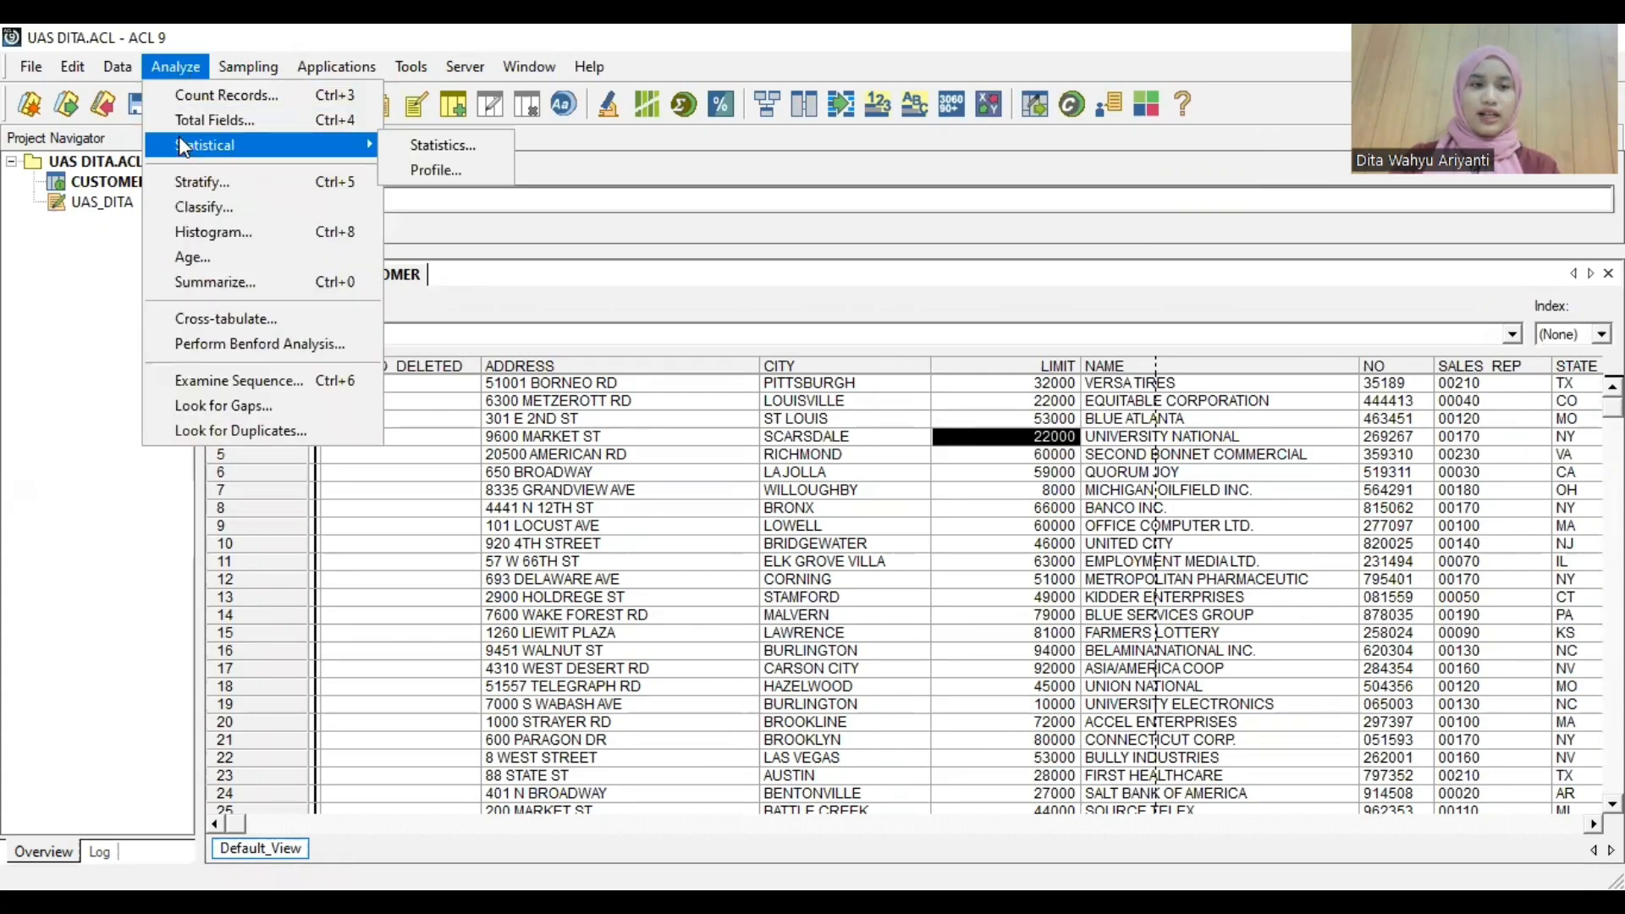
click(445, 146)
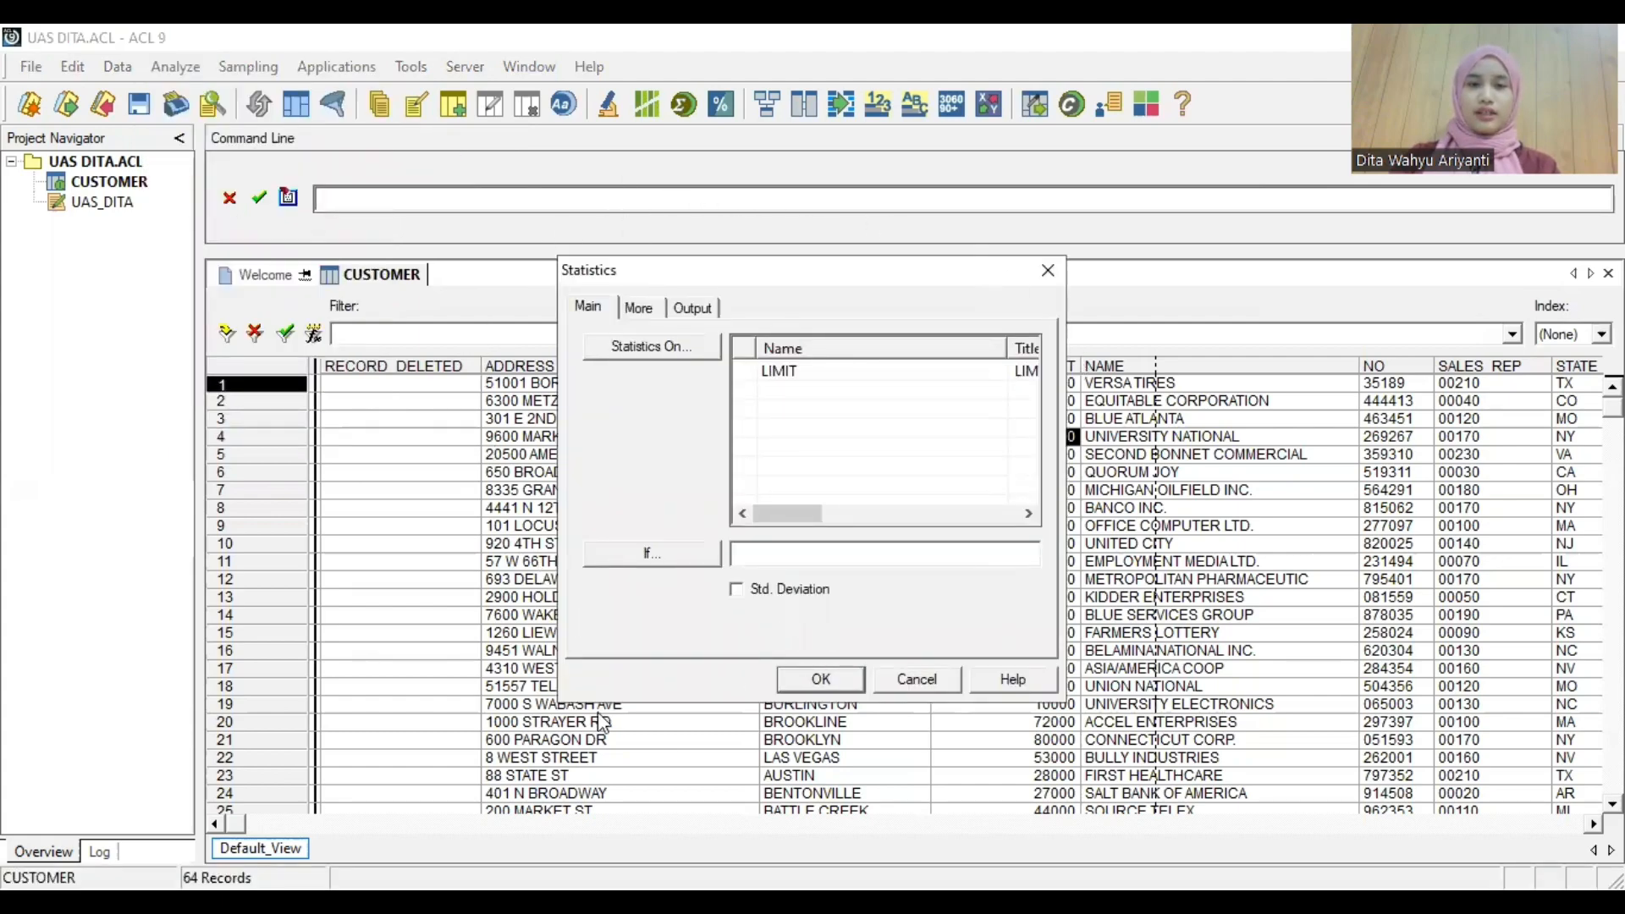
click(783, 374)
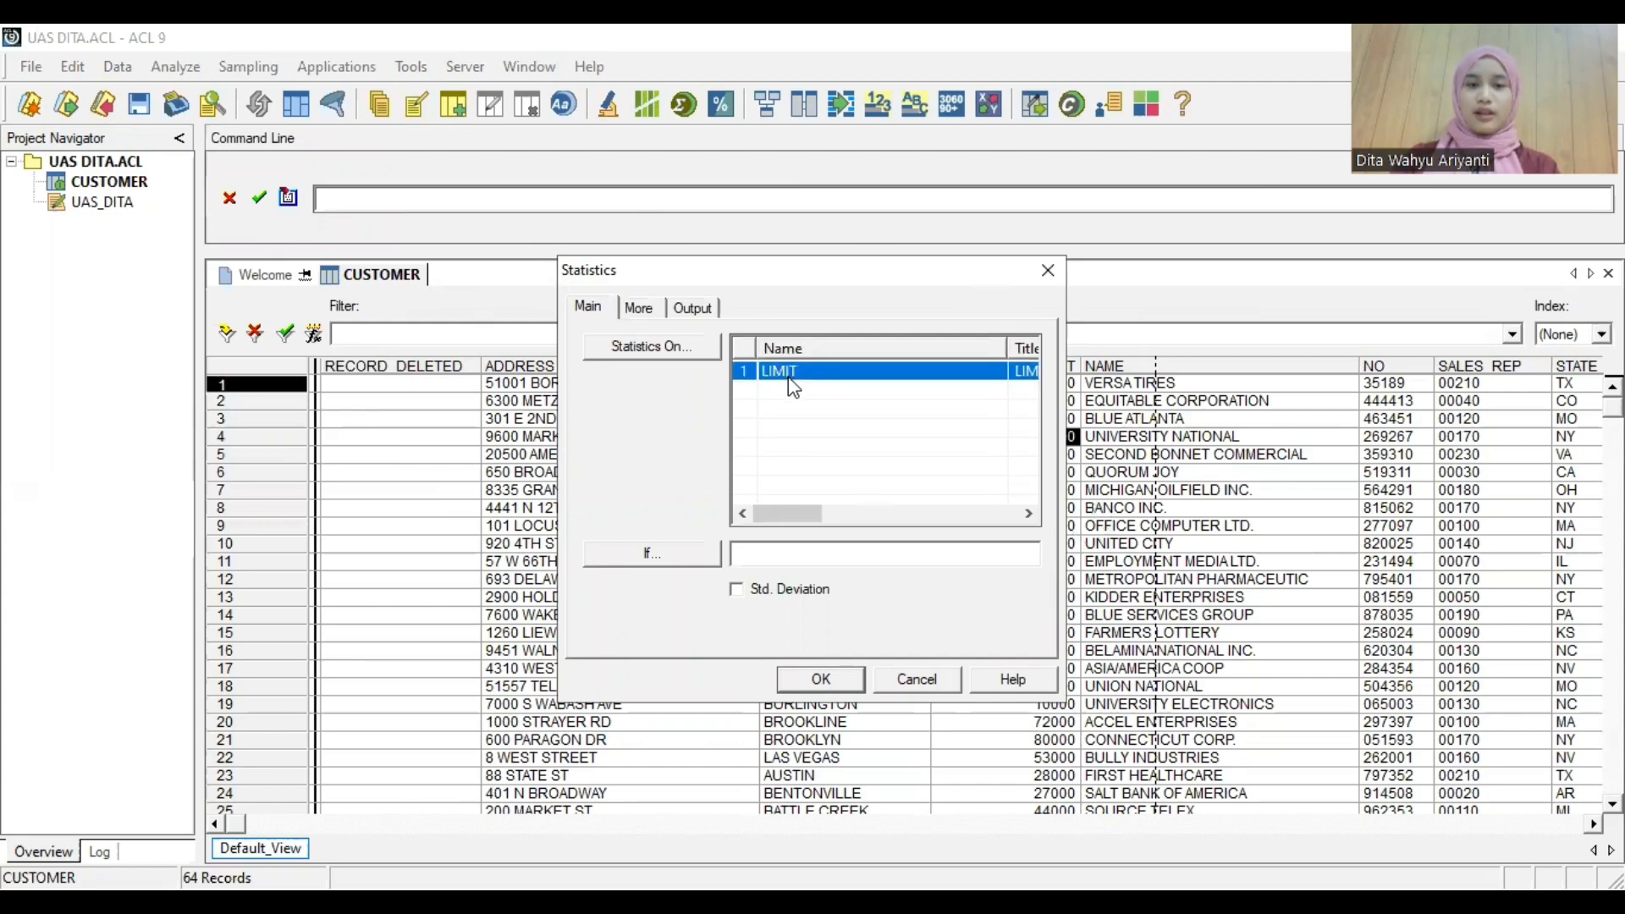
click(821, 679)
scroll(694, 641, down, 1)
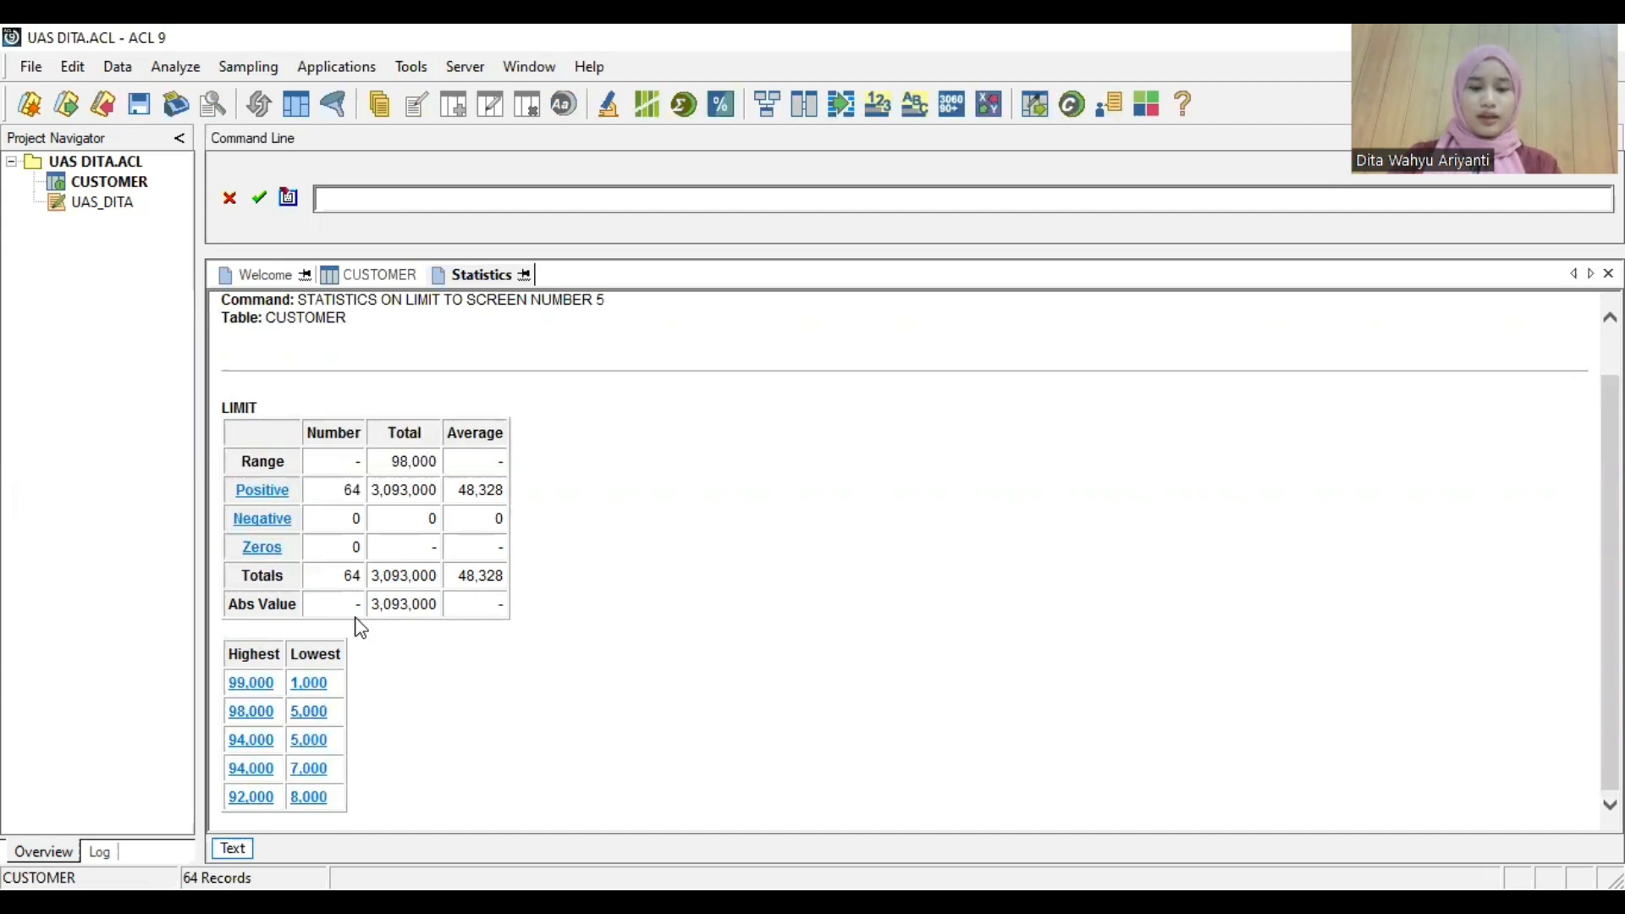
Set up a monetary sample size calculation with a confidence of 95 and a population of 3093000
click(245, 72)
click(258, 94)
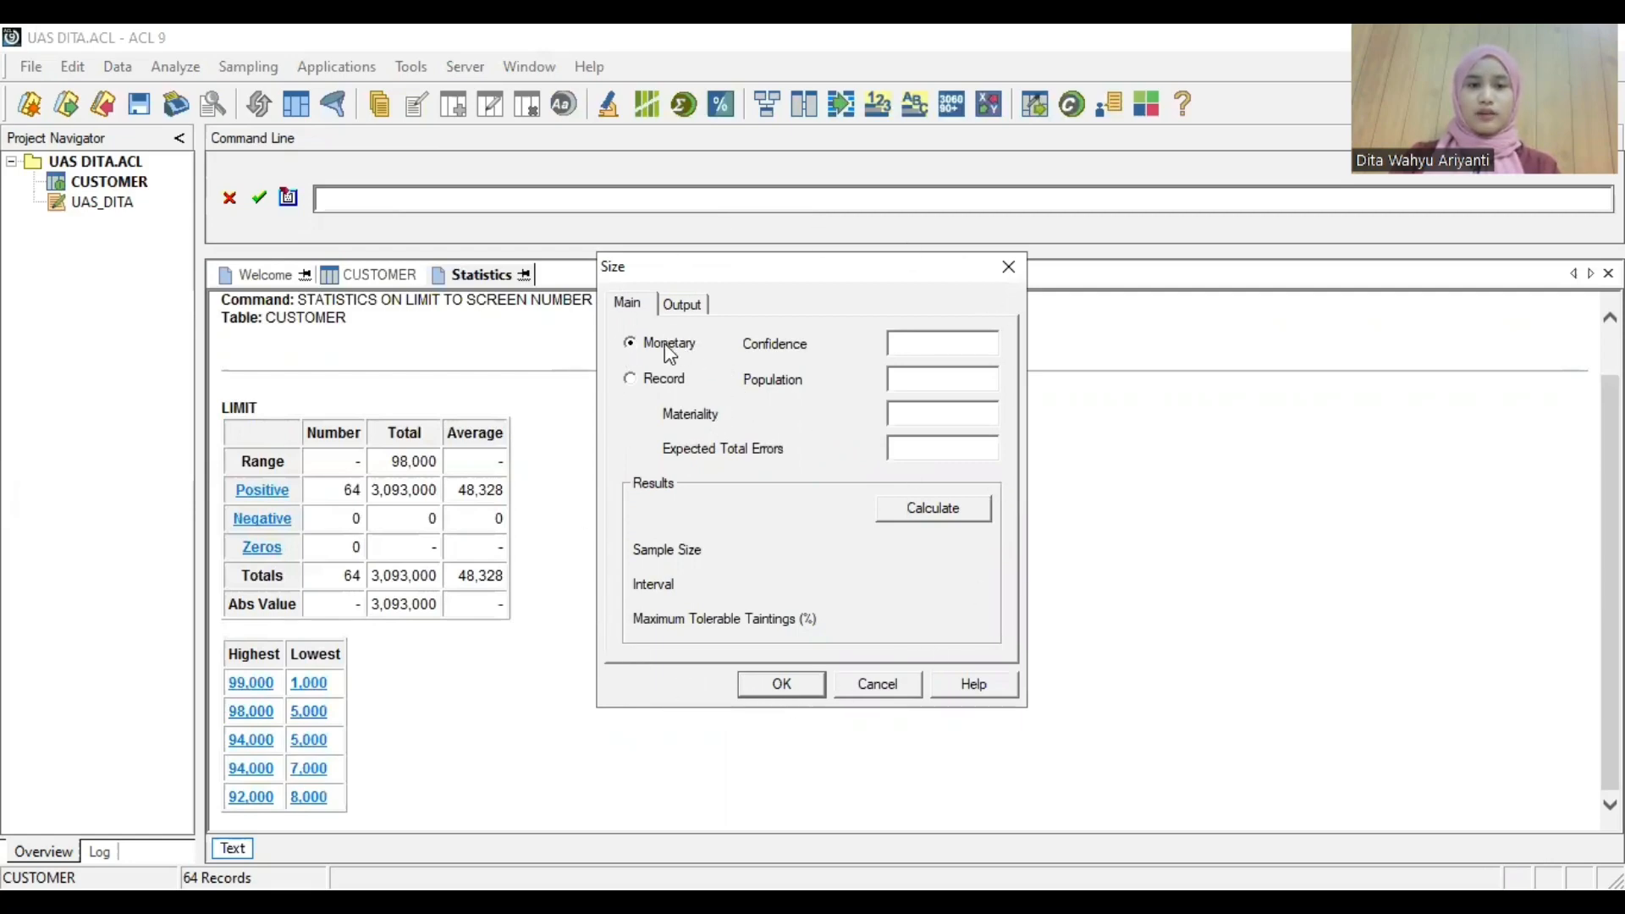
click(926, 342)
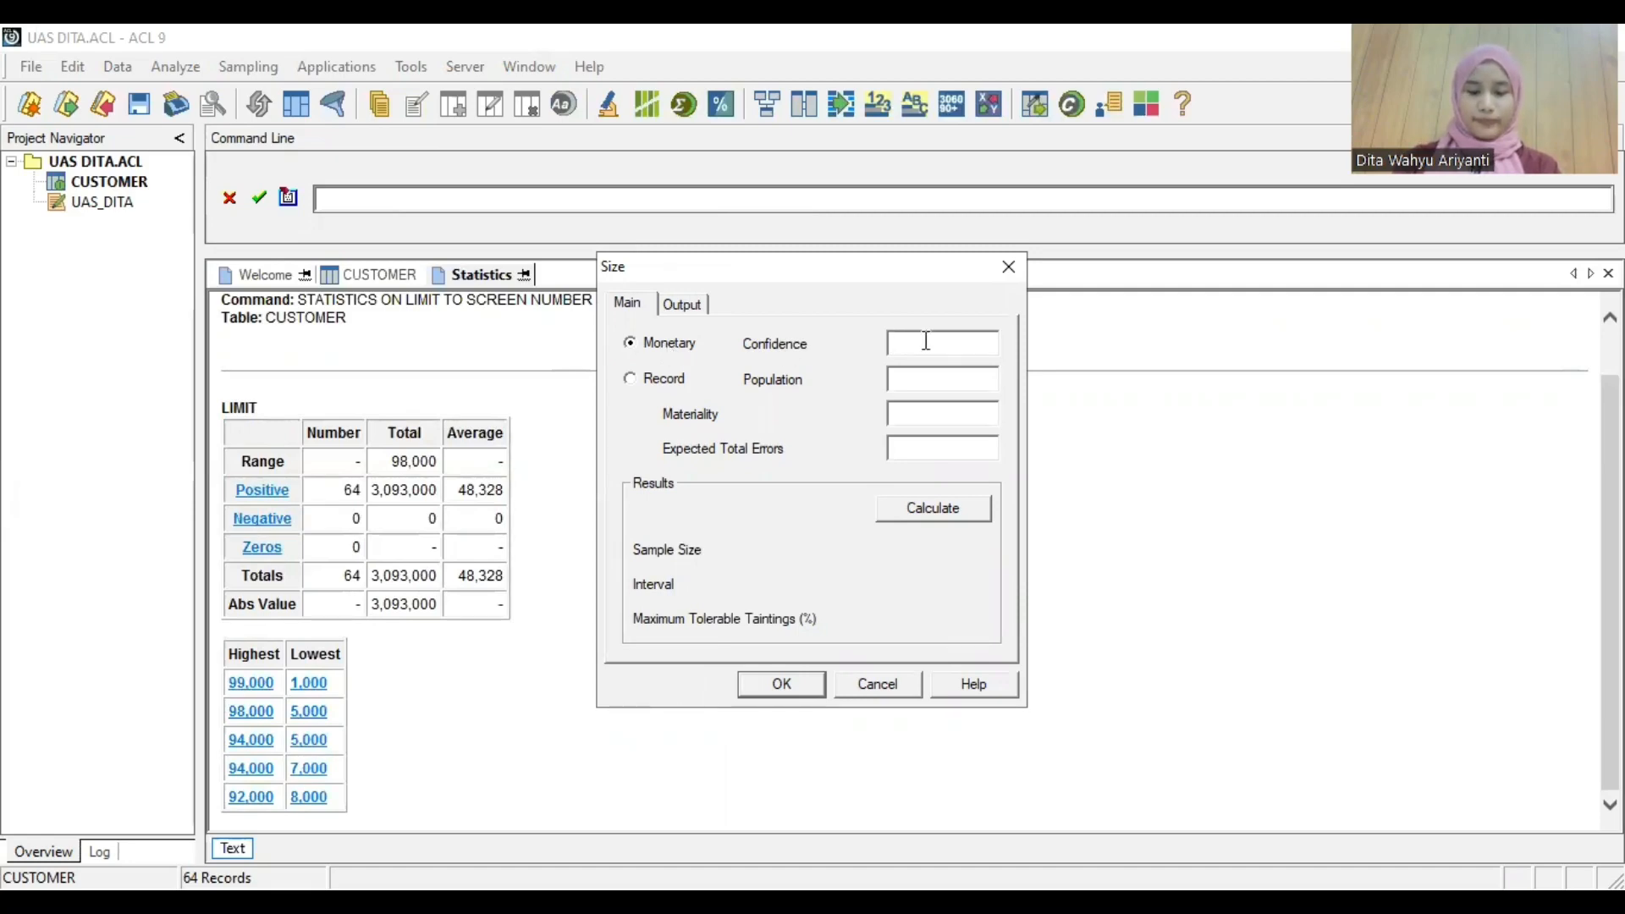
text(95)
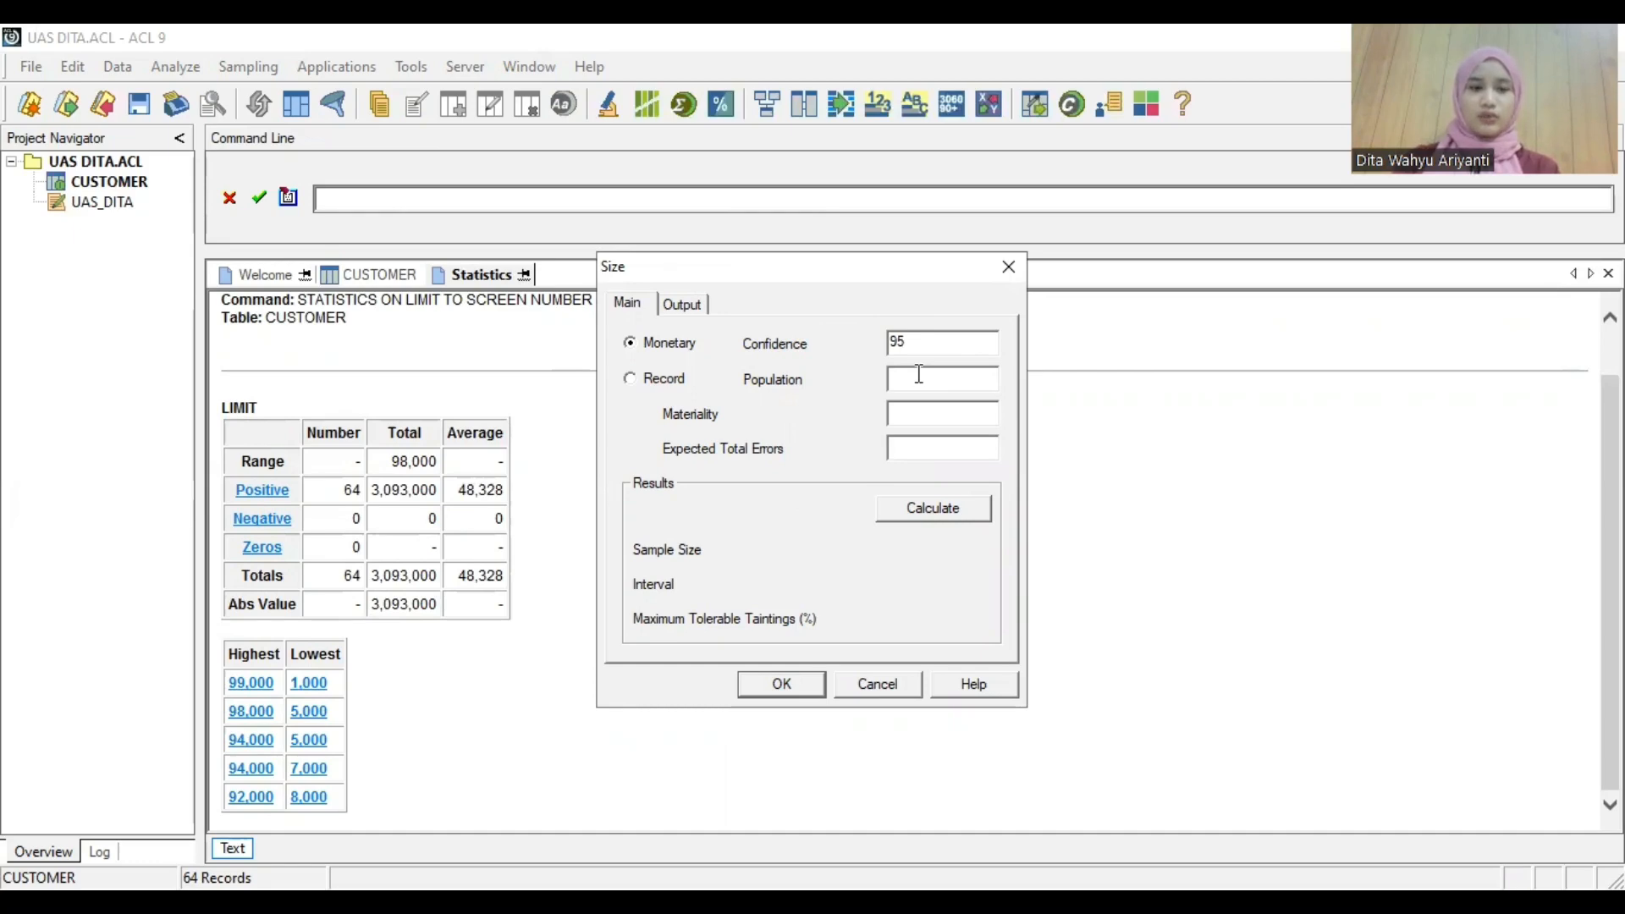
text(3)
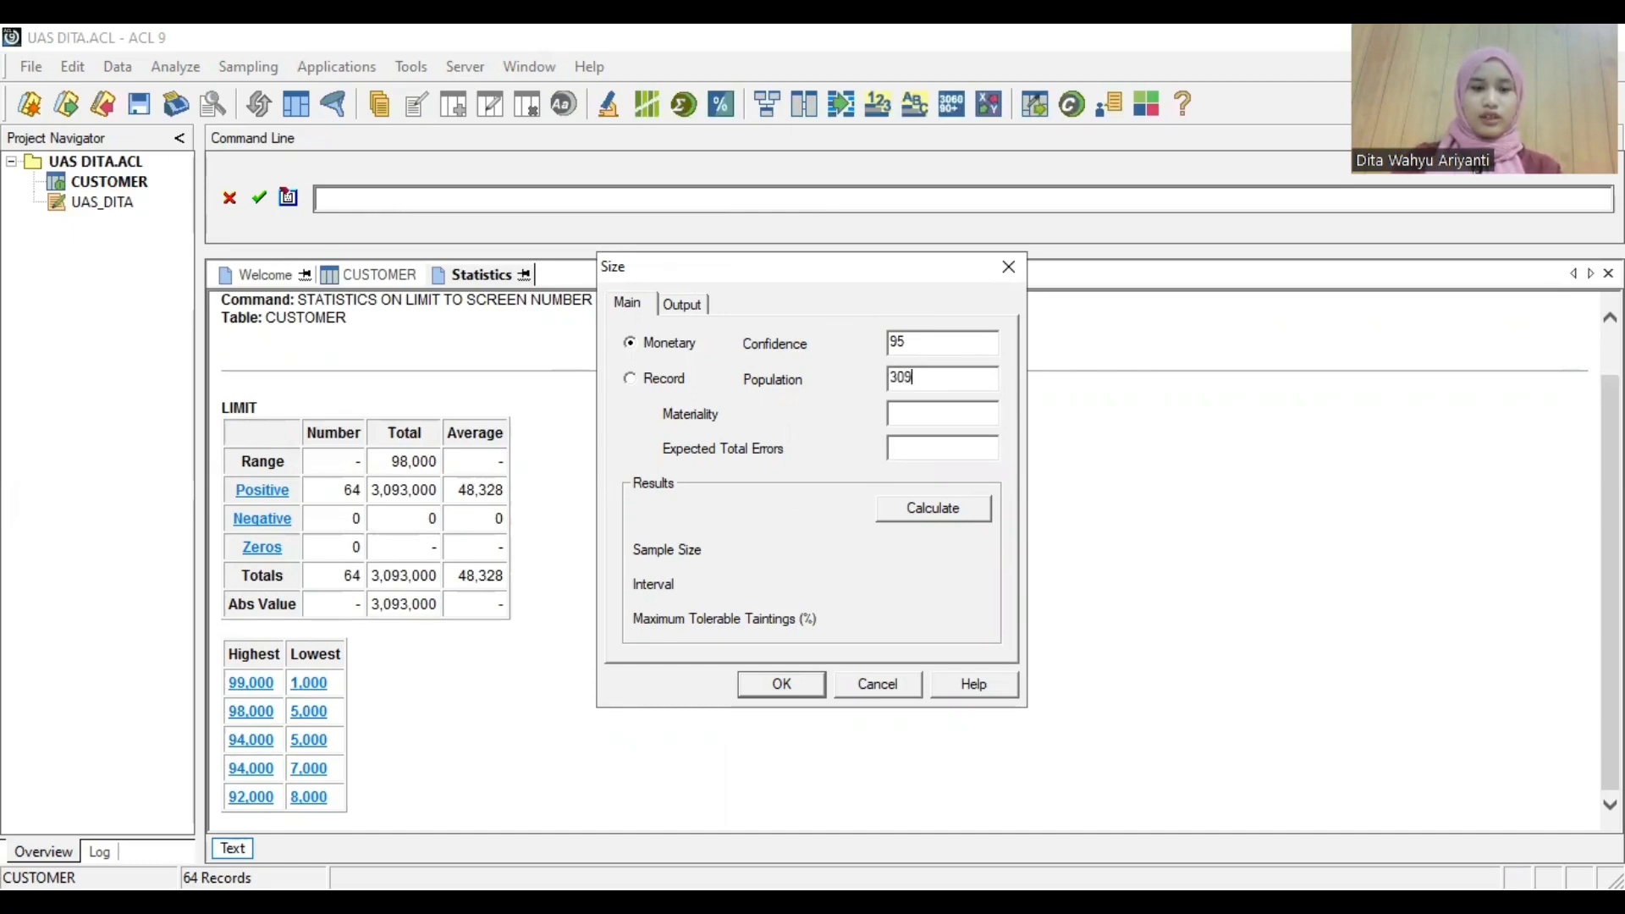
text(093000)
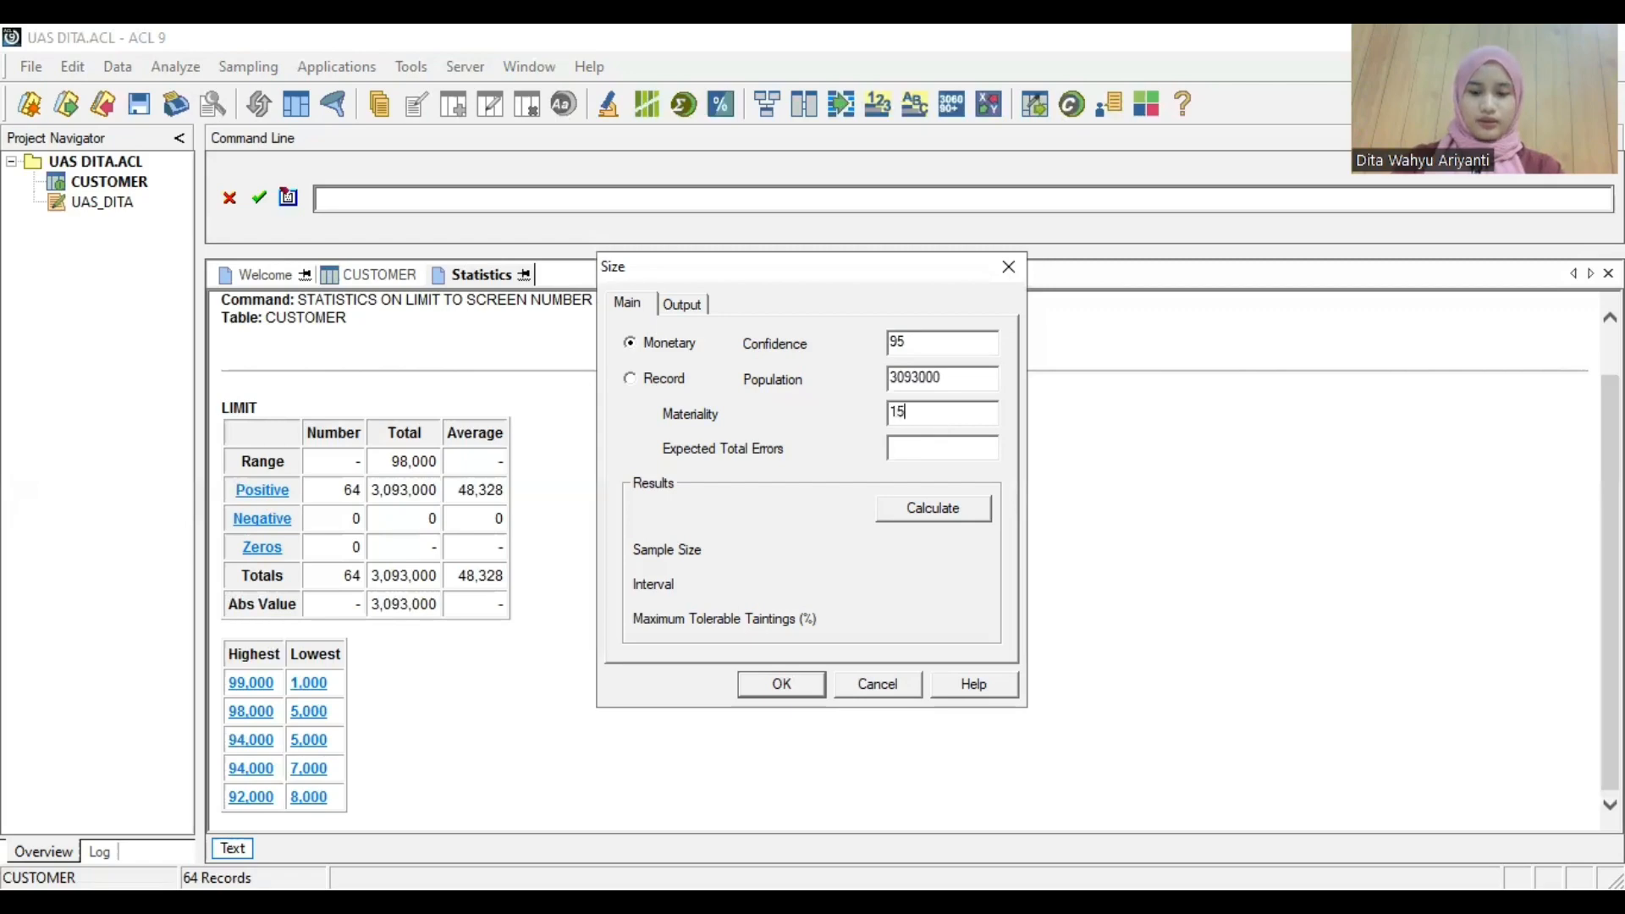
Set the materiality to 151950, calculate the sample size and output the result
text(196)
key(BackSpace)
text(50)
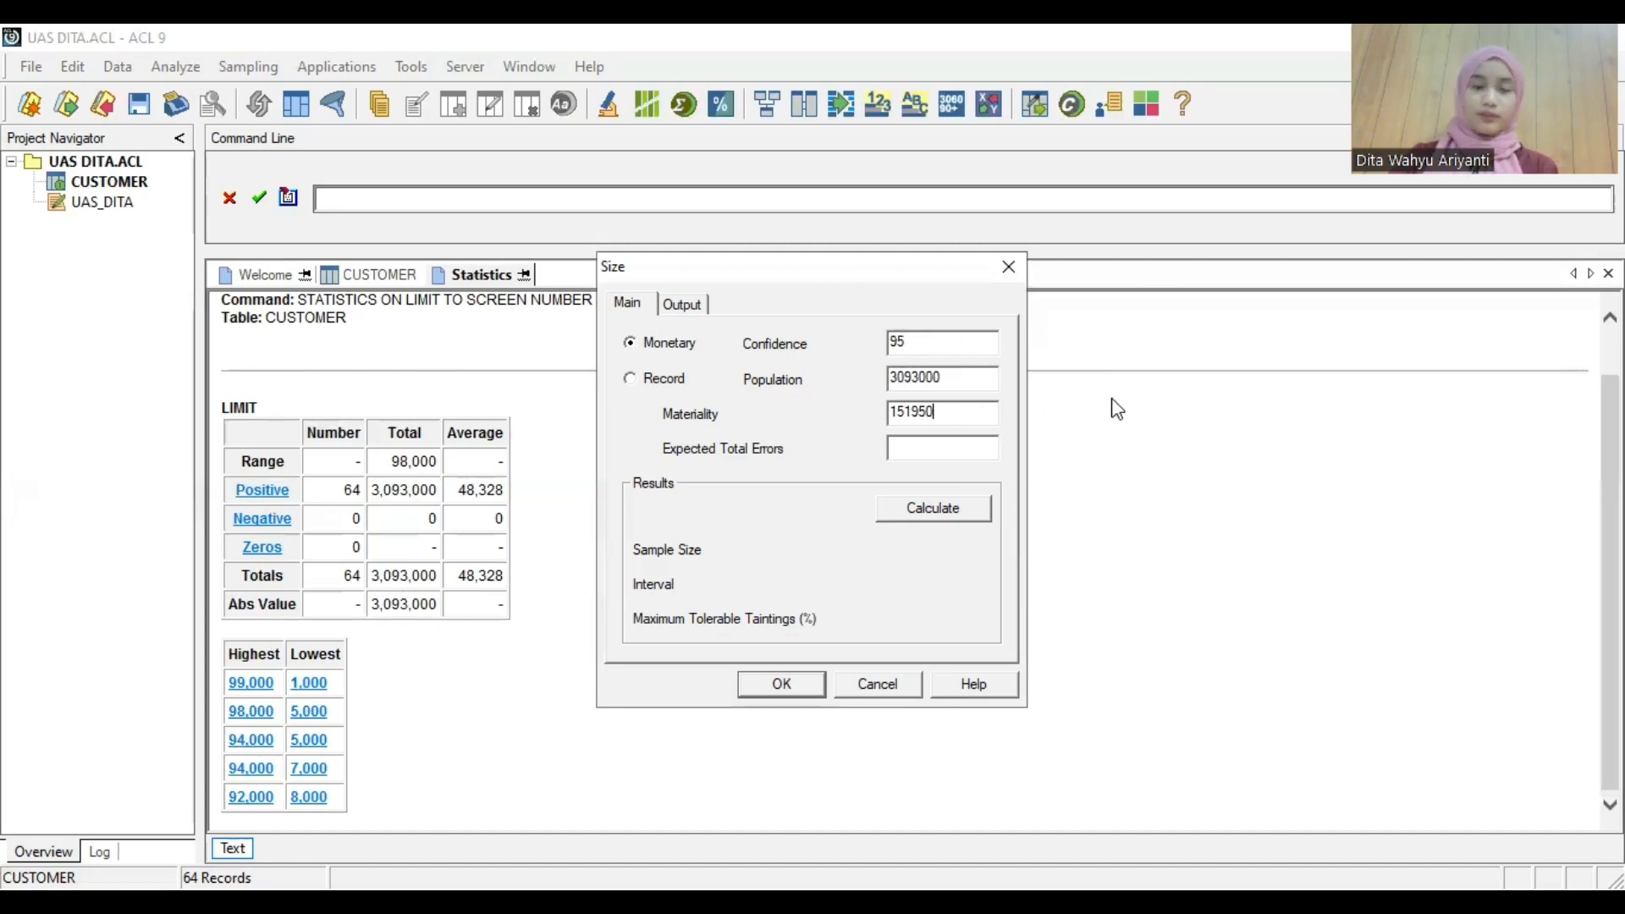
click(938, 511)
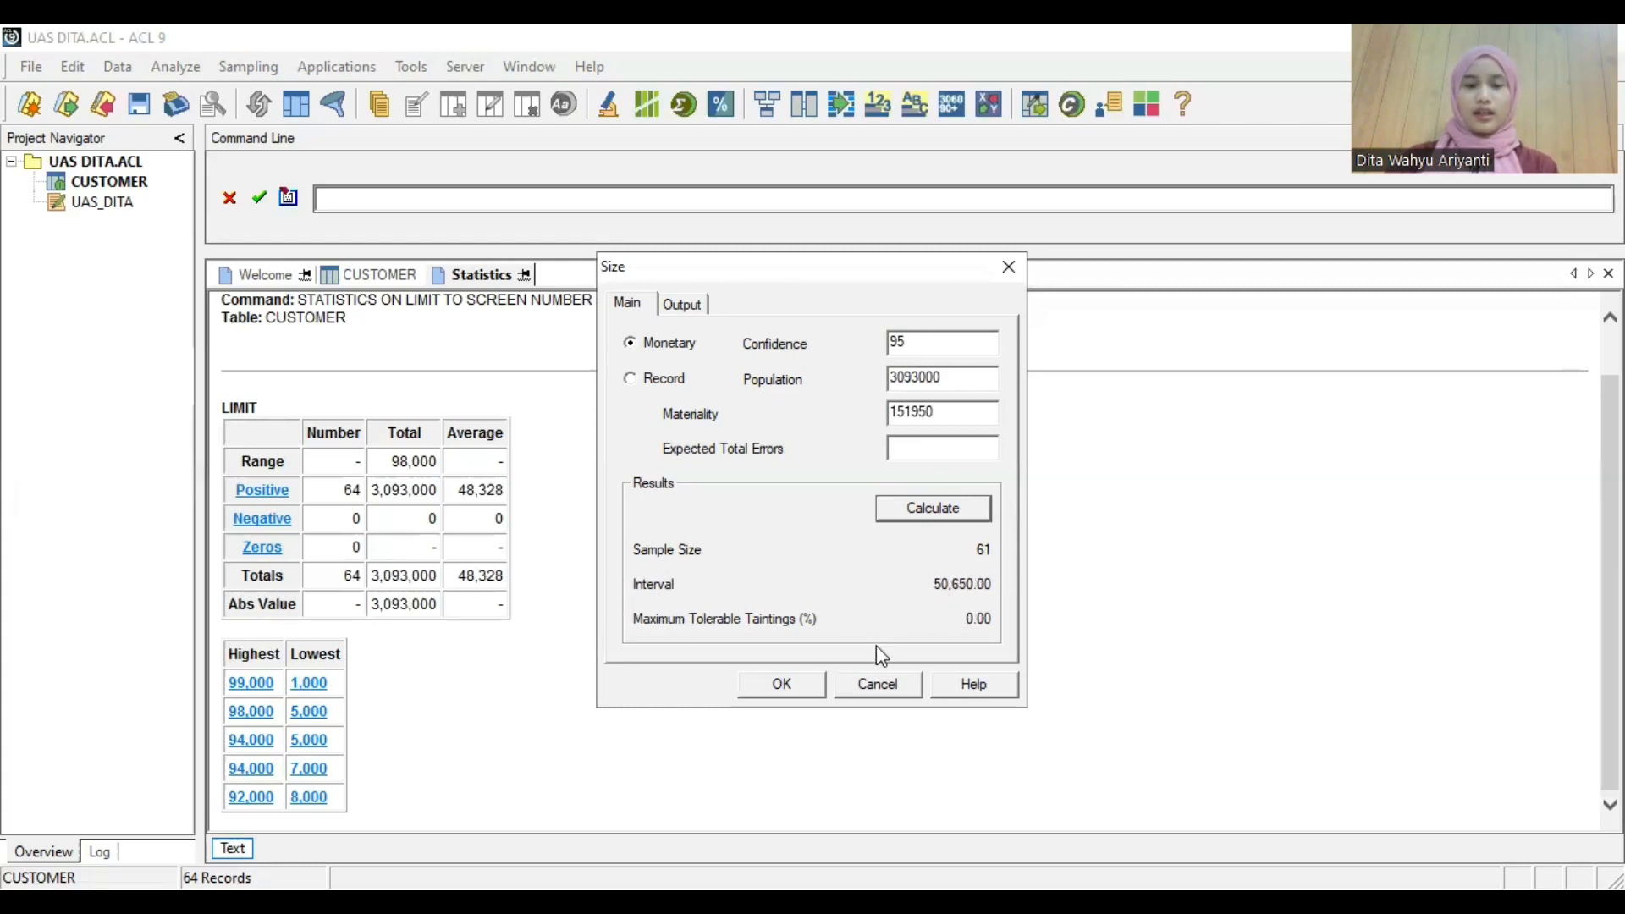
click(780, 685)
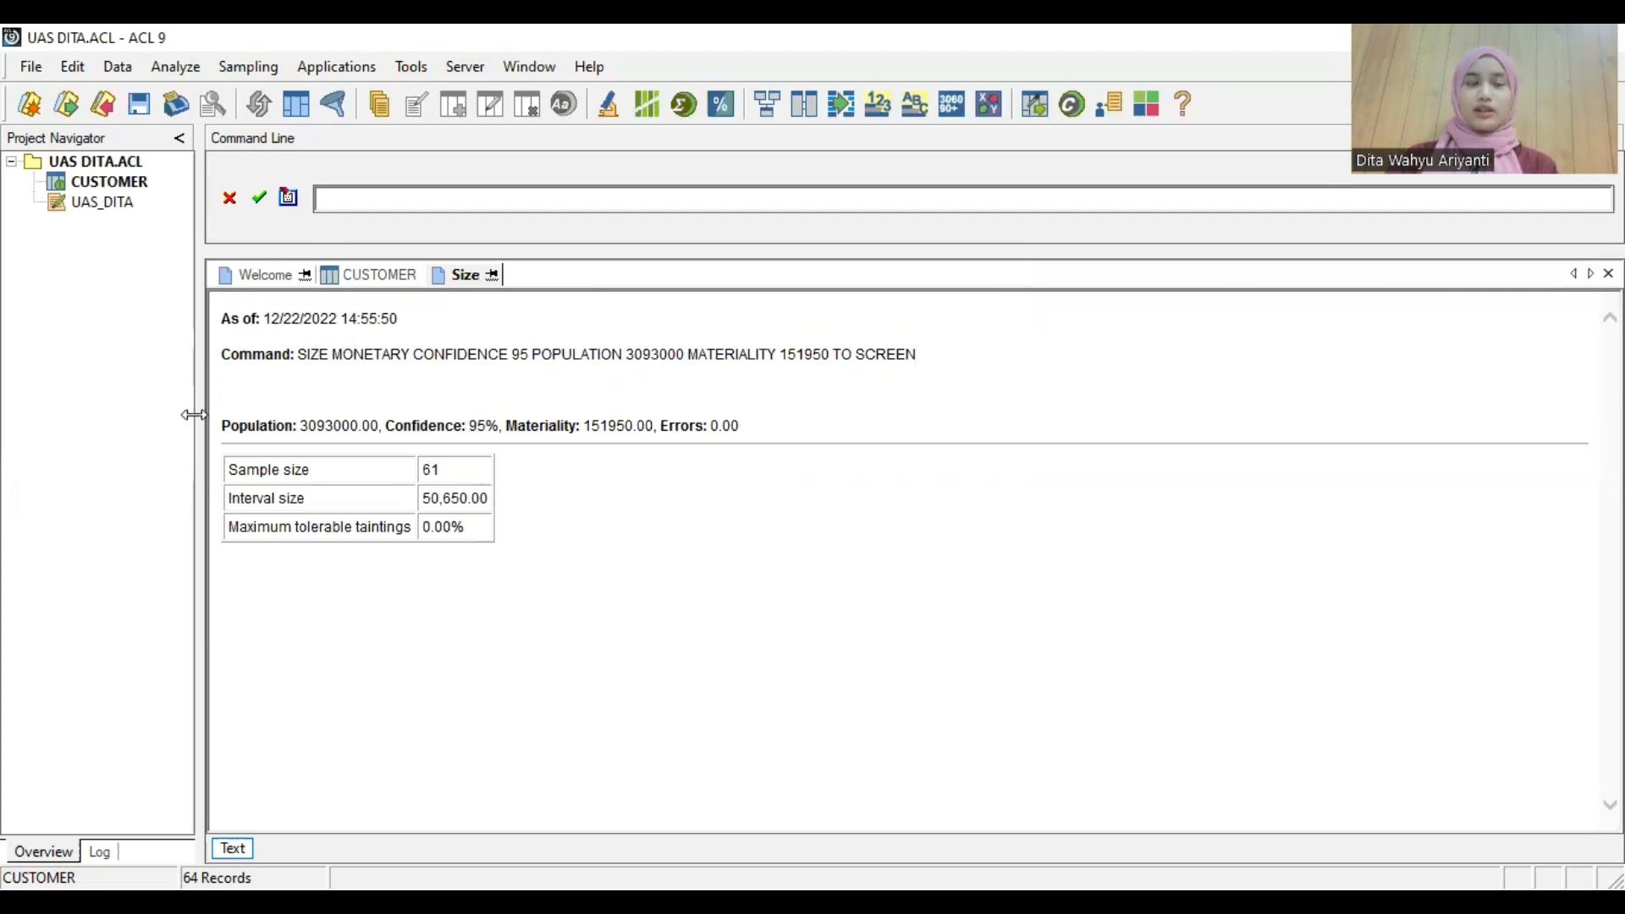
Set up record sampling of the CUSTOMER table with the MUS sample type on the LIMIT field
click(253, 72)
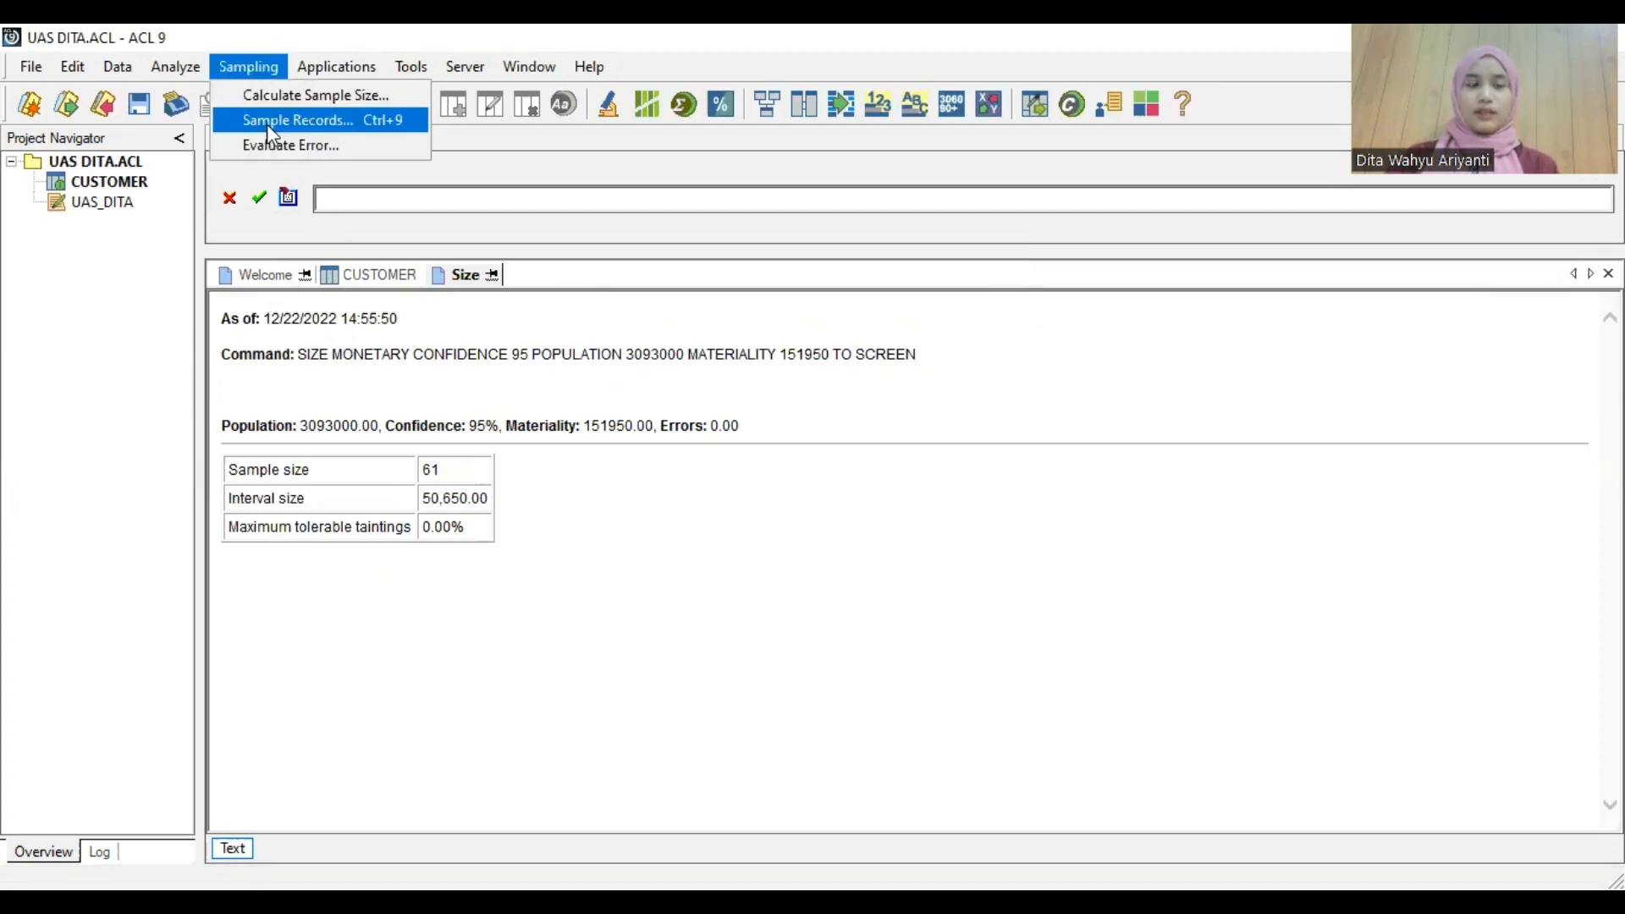
click(267, 124)
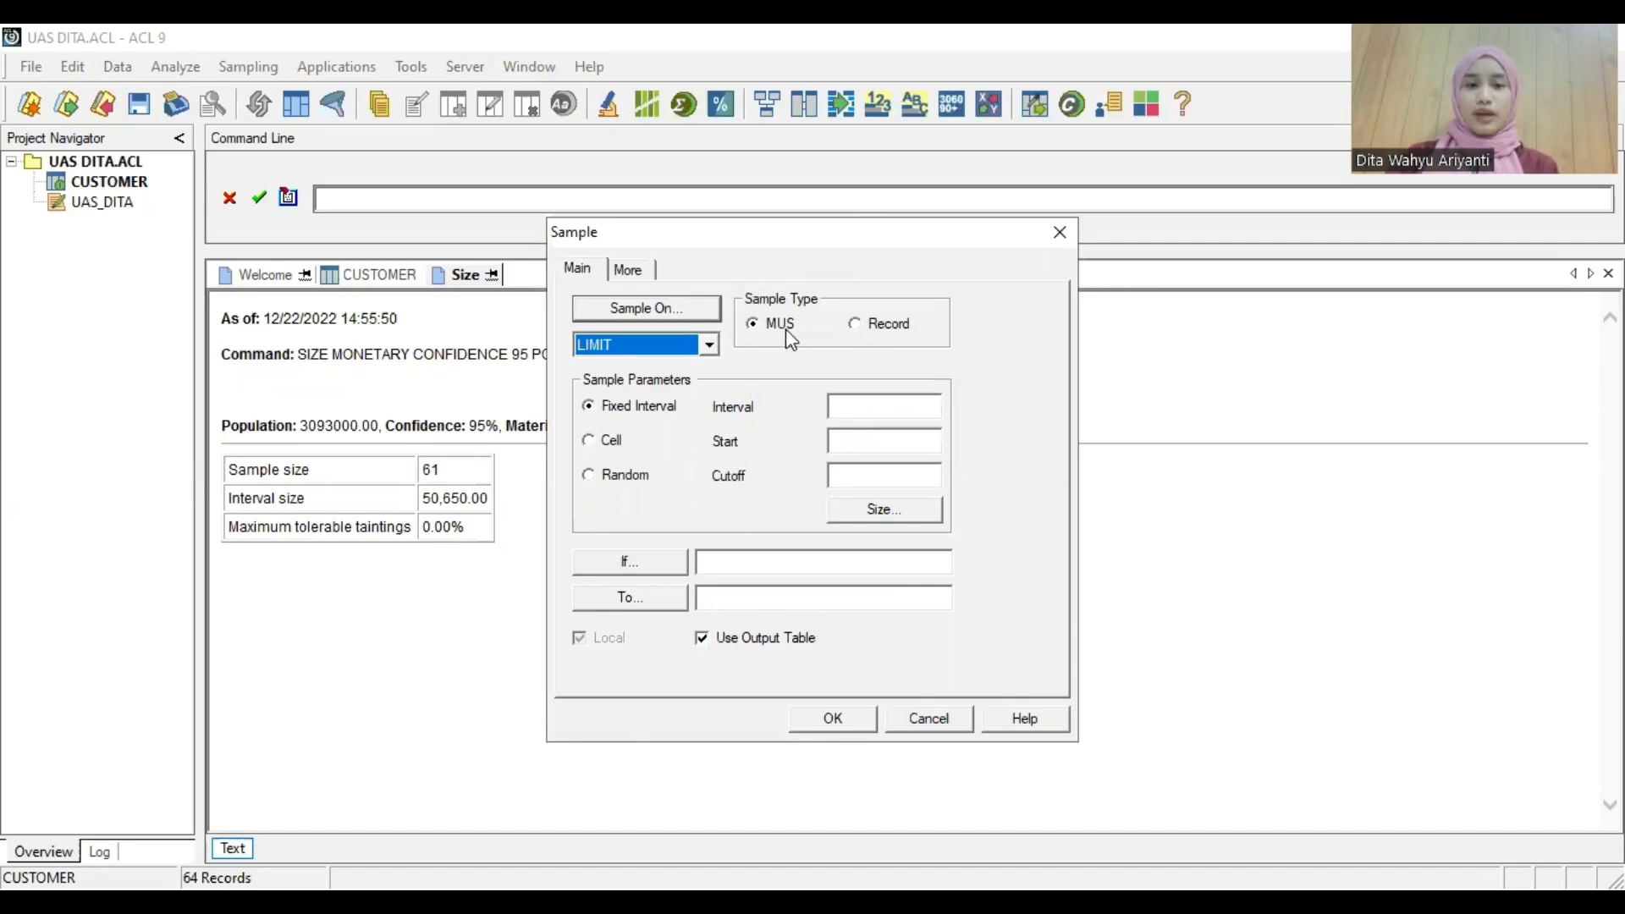
click(892, 332)
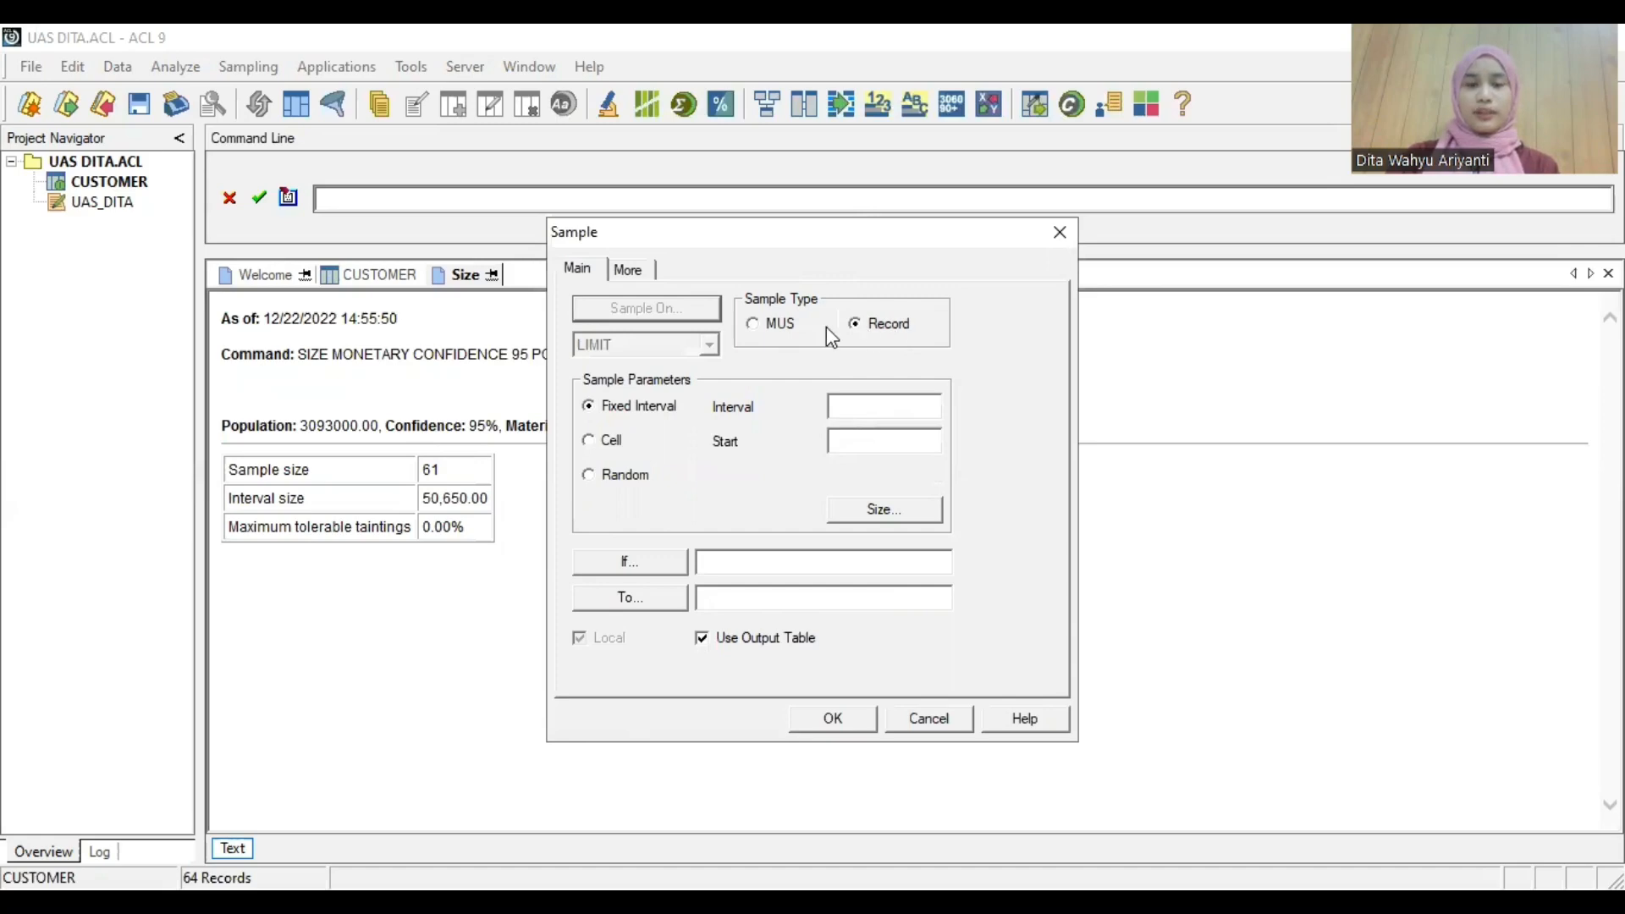
click(754, 324)
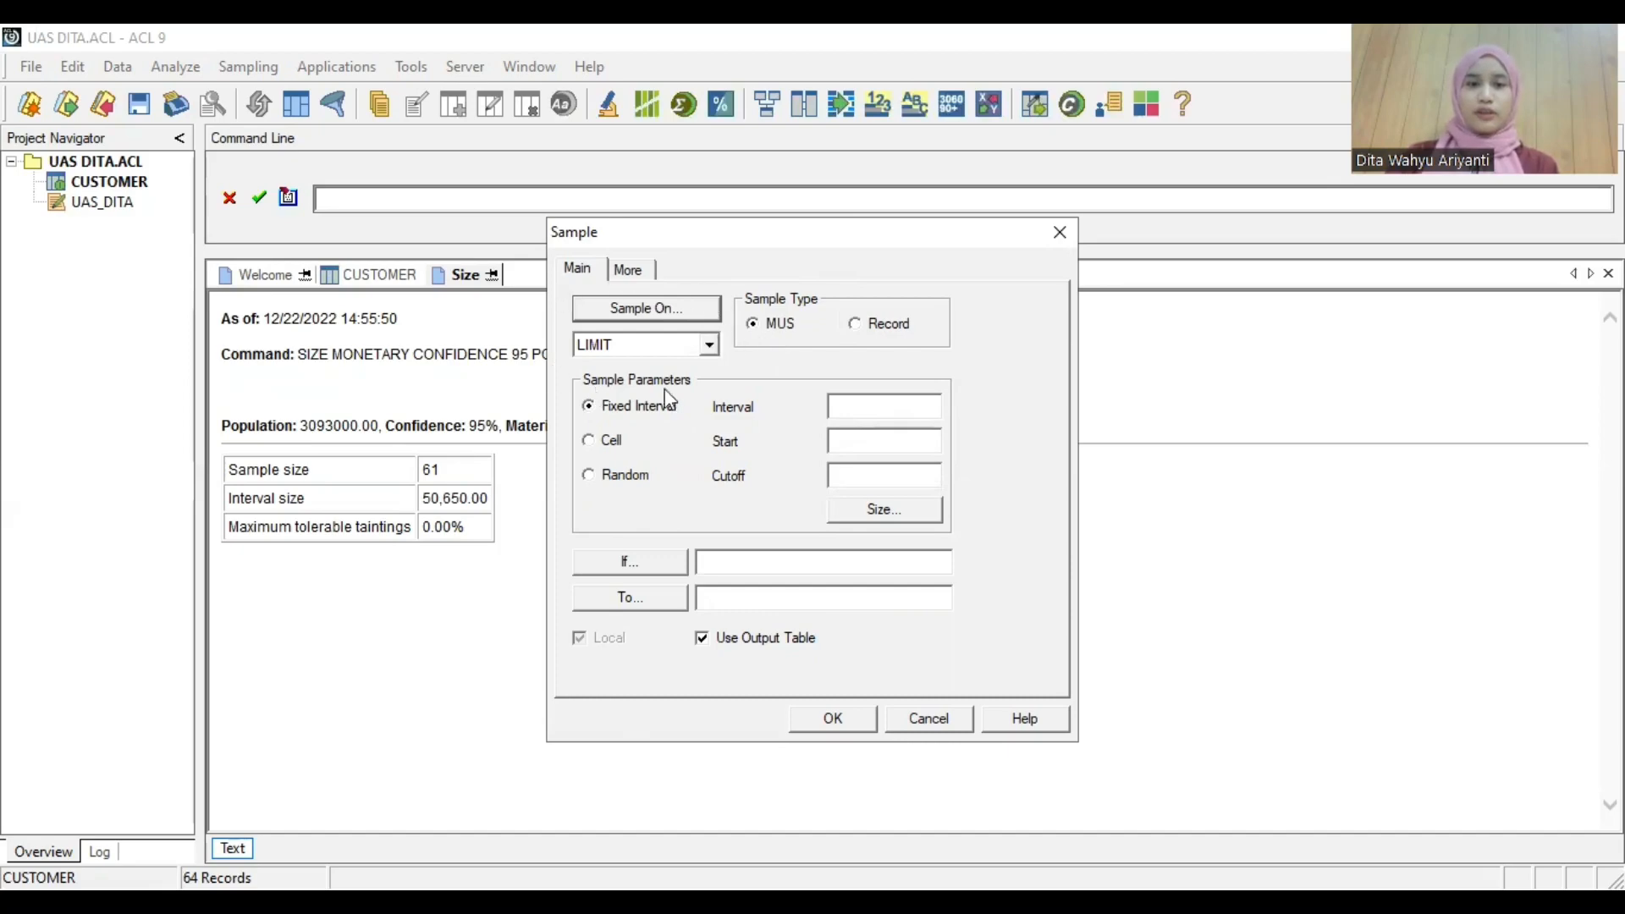
click(710, 345)
click(700, 369)
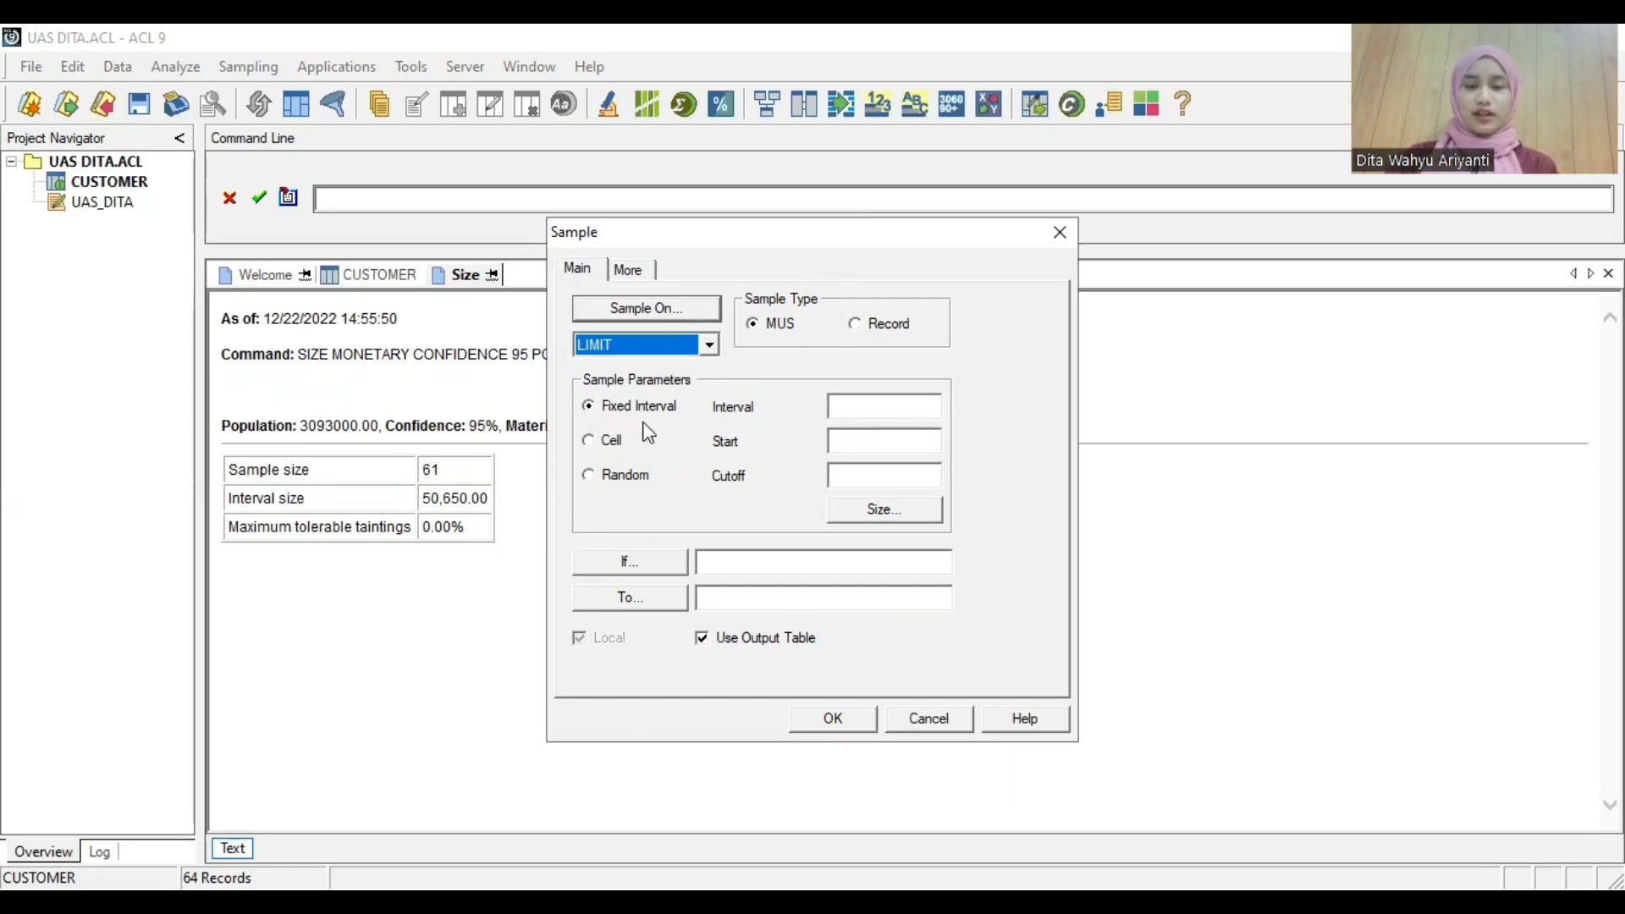
Draw the sample with a fixed interval of 50650 and a start of 150, and output it to a table named CUSTOMER MUS
click(912, 406)
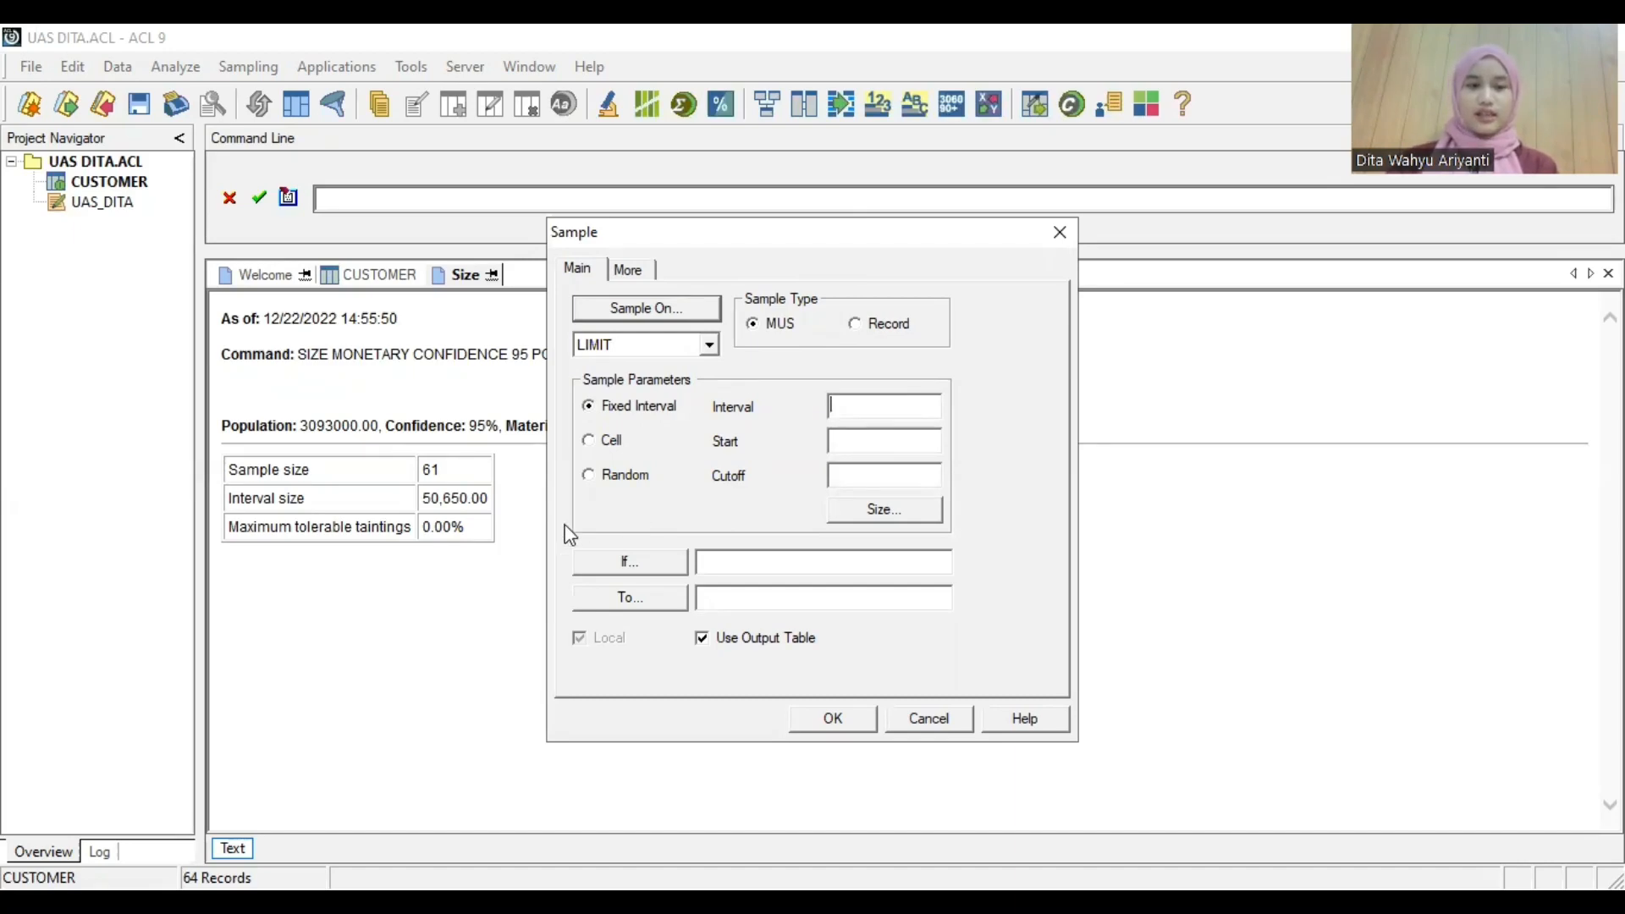
text(50)
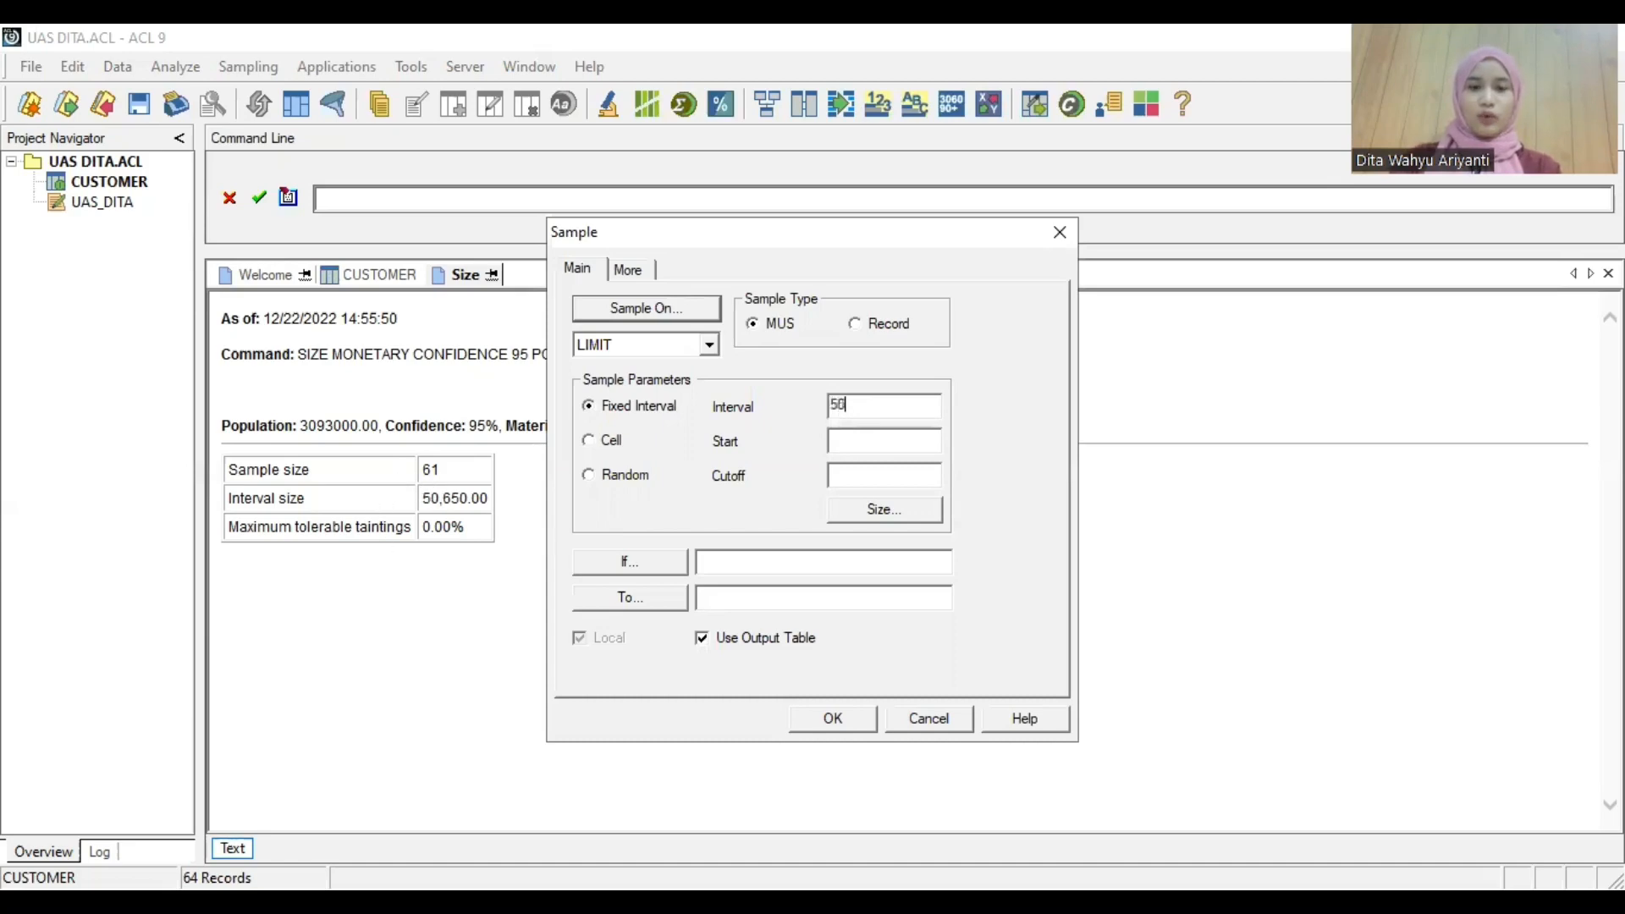
text(650)
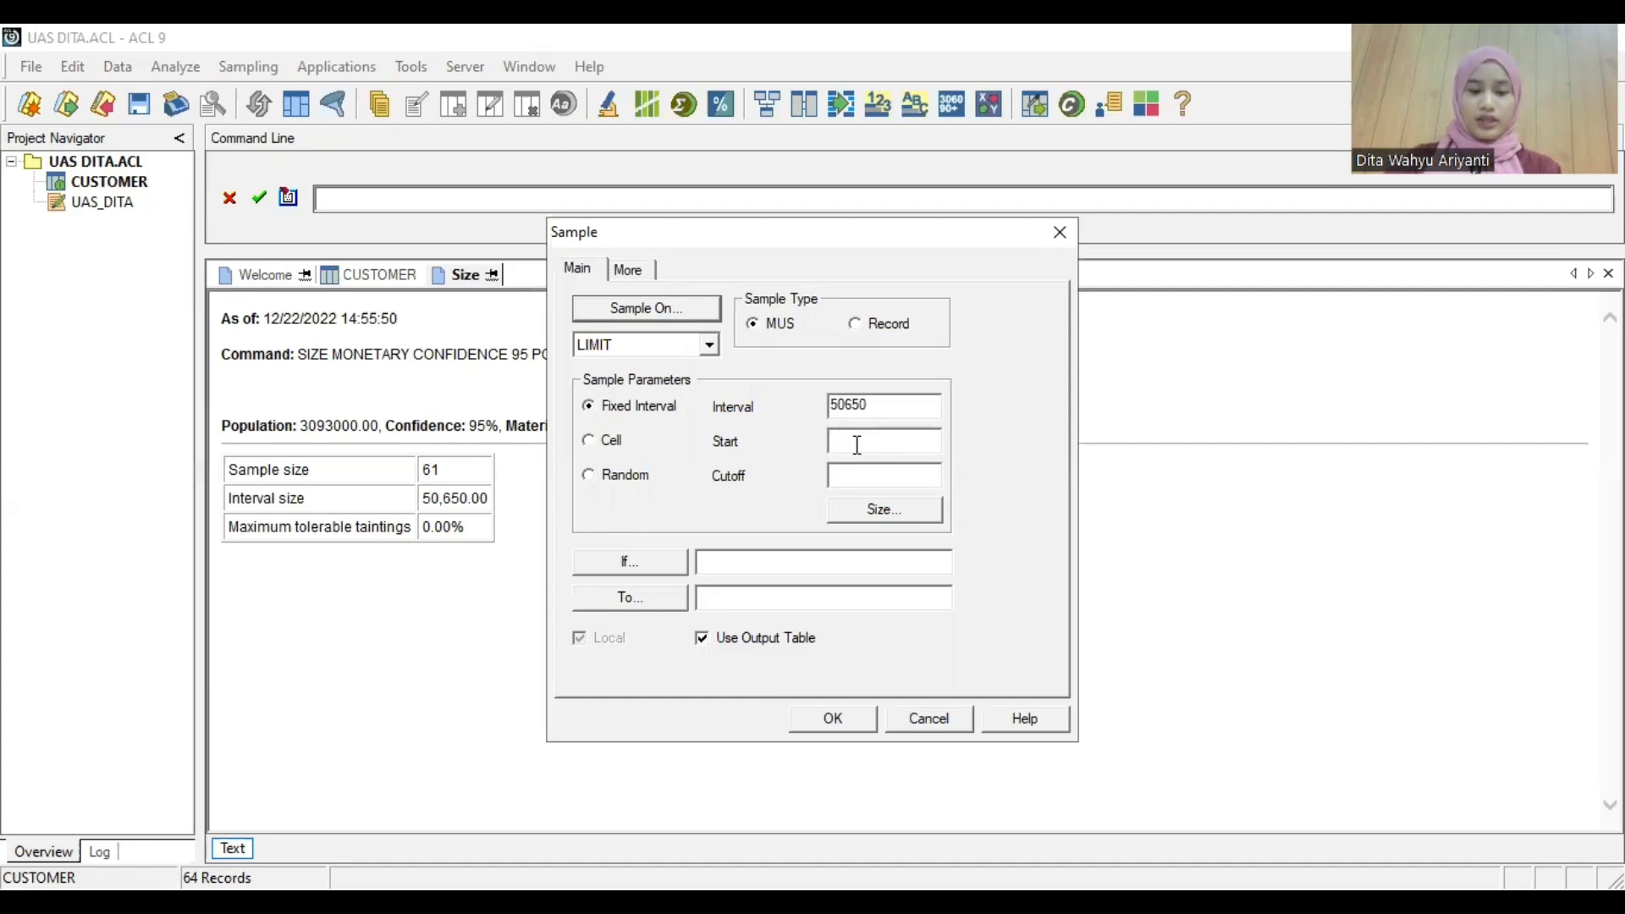
text(150)
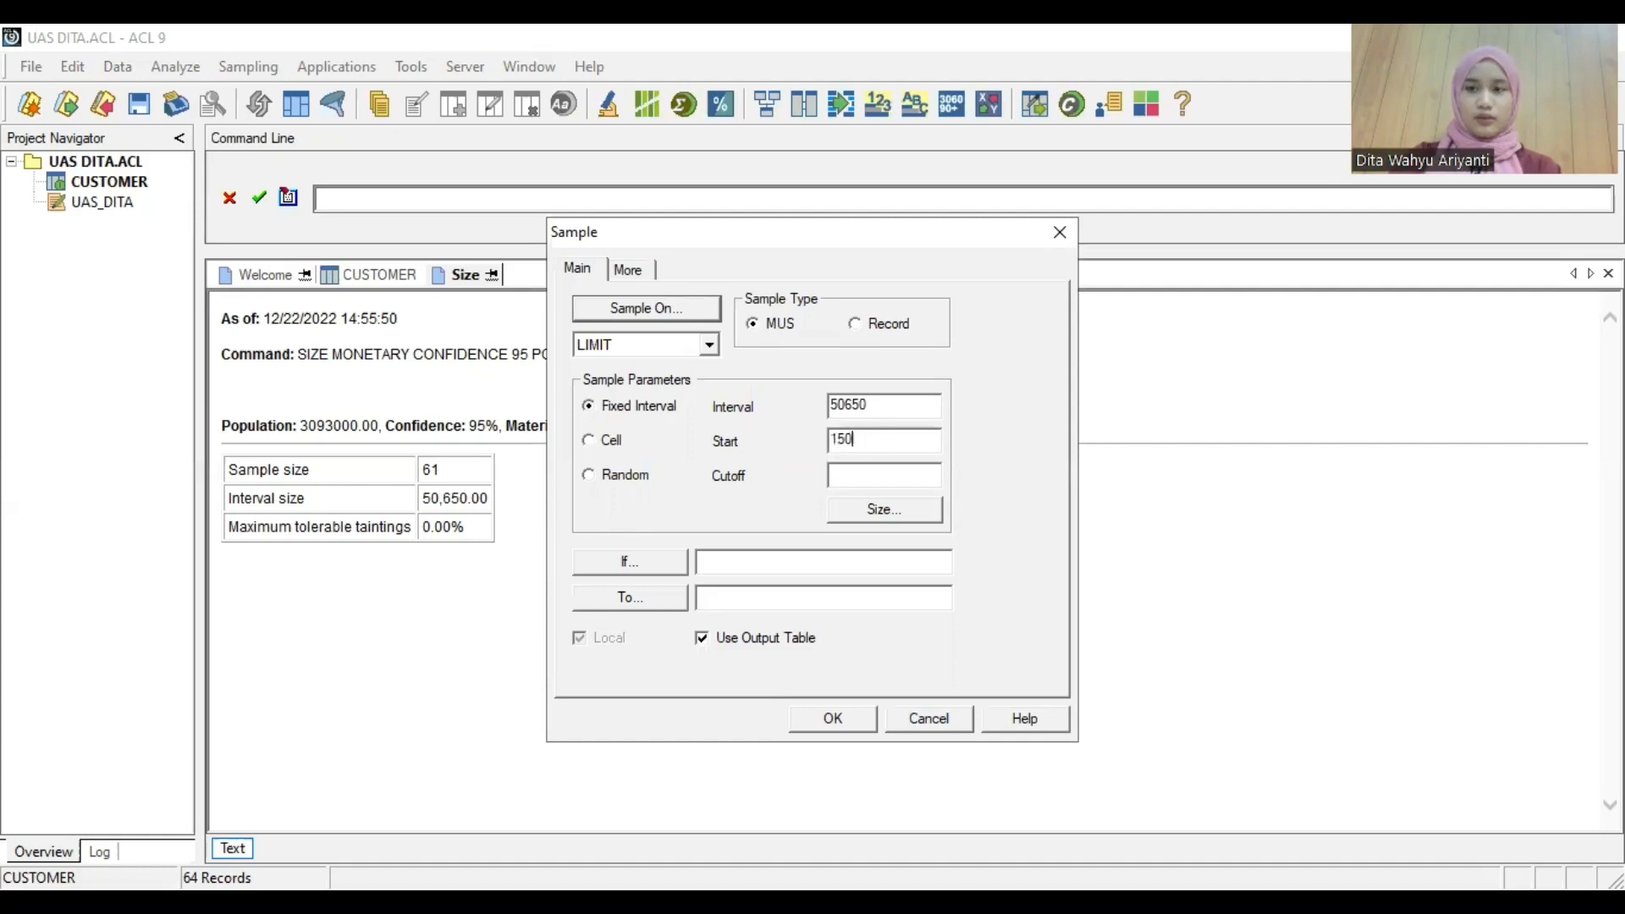
click(746, 595)
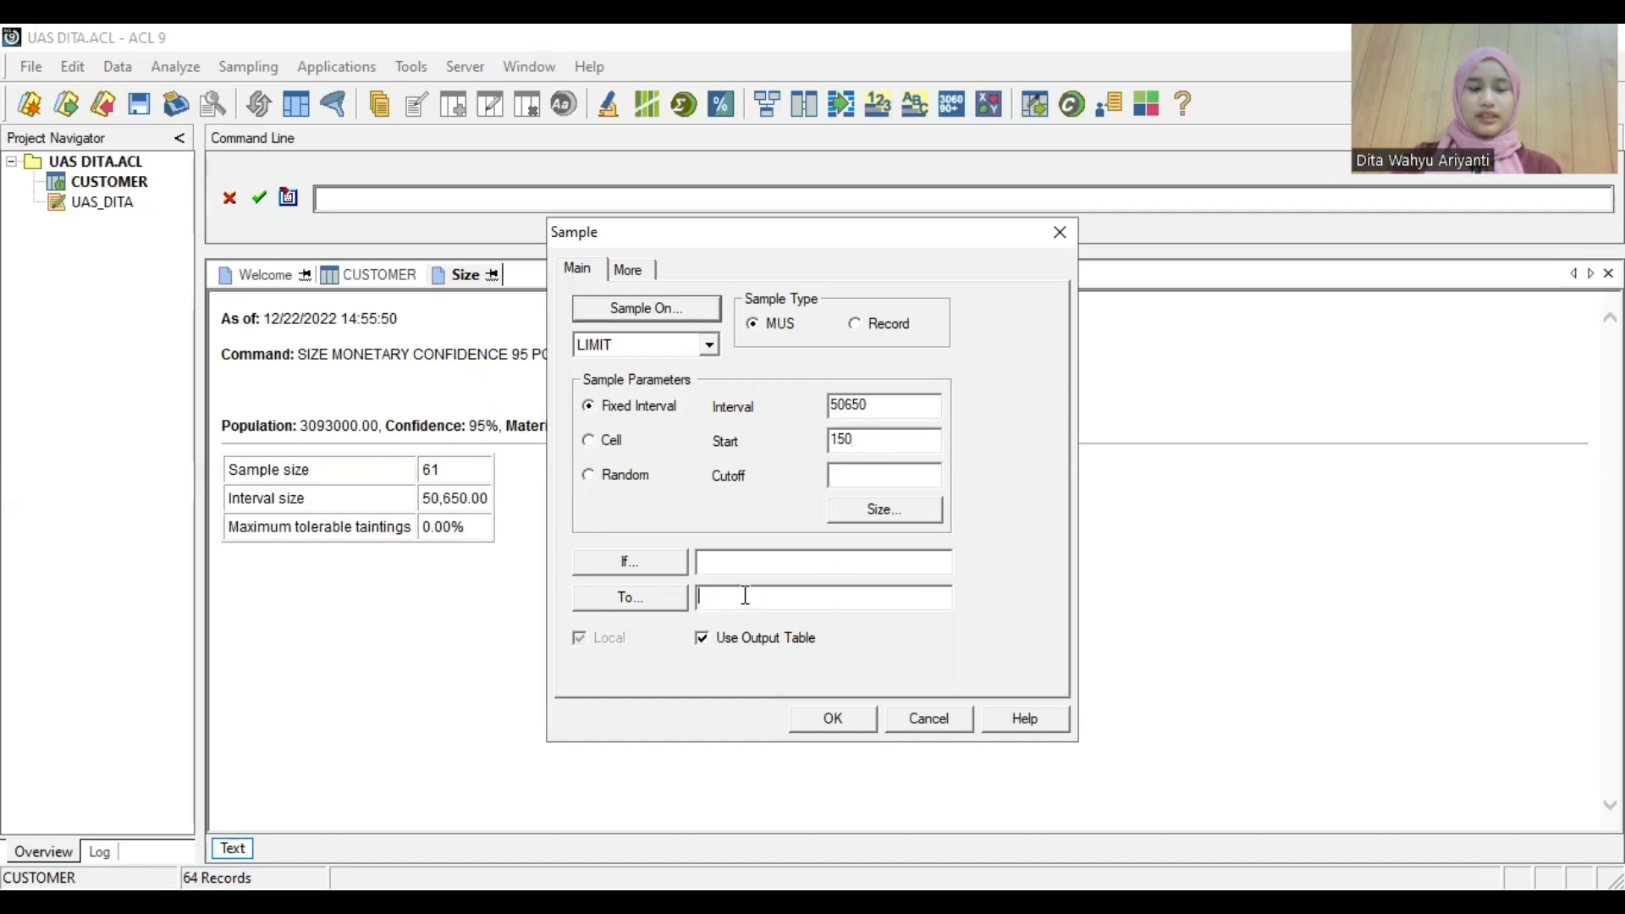
text(CUSTOMER MUS)
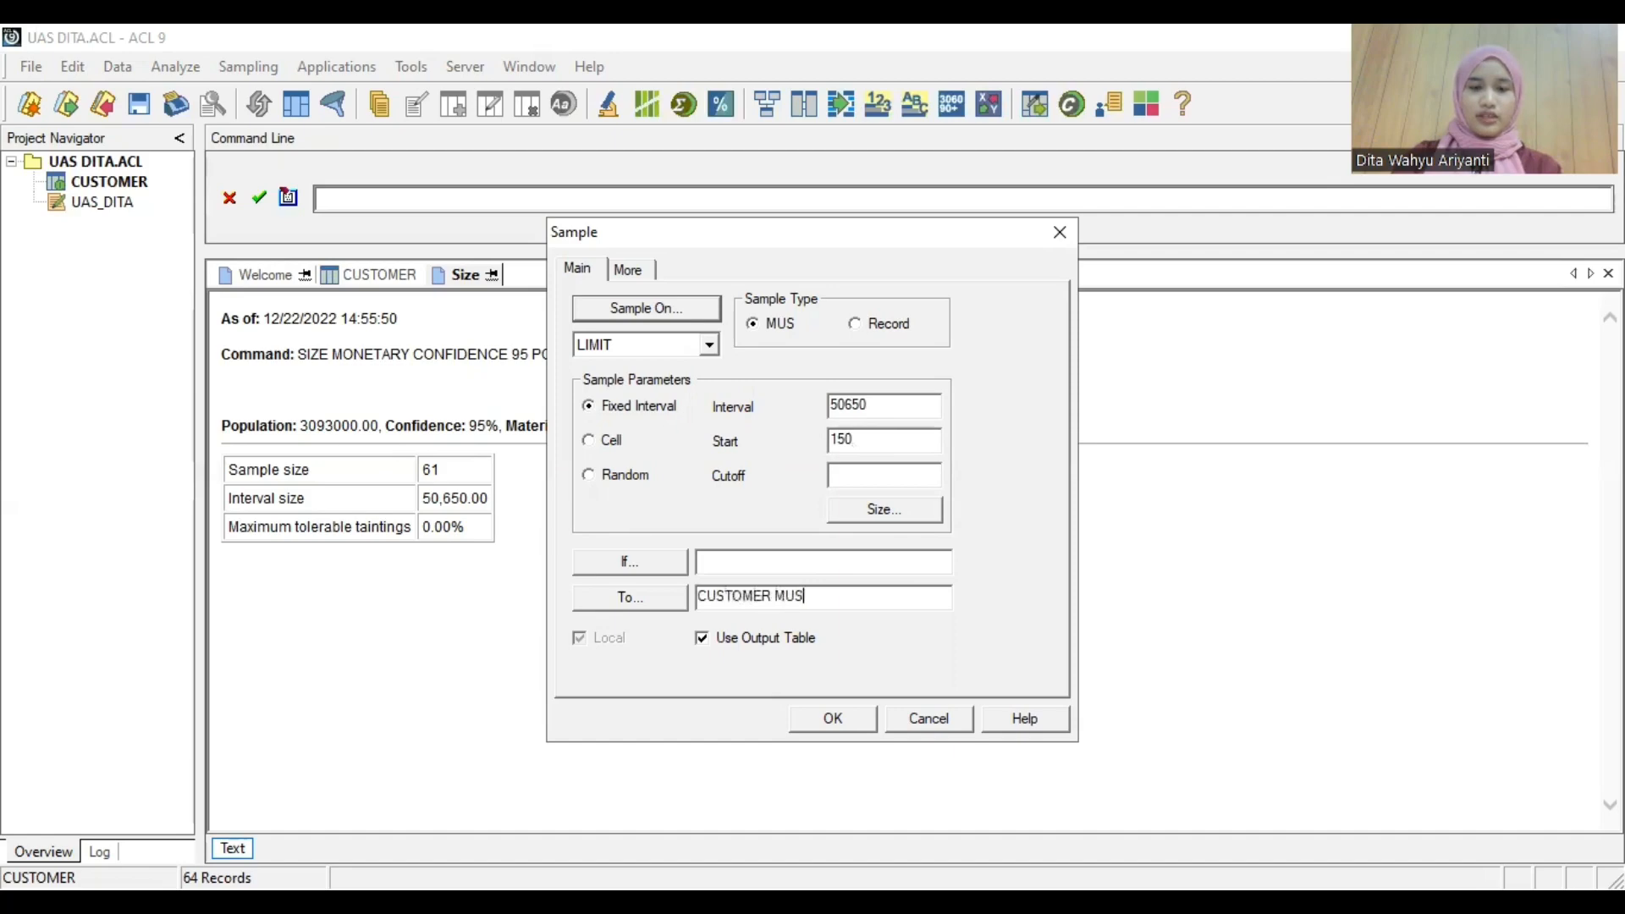
click(805, 725)
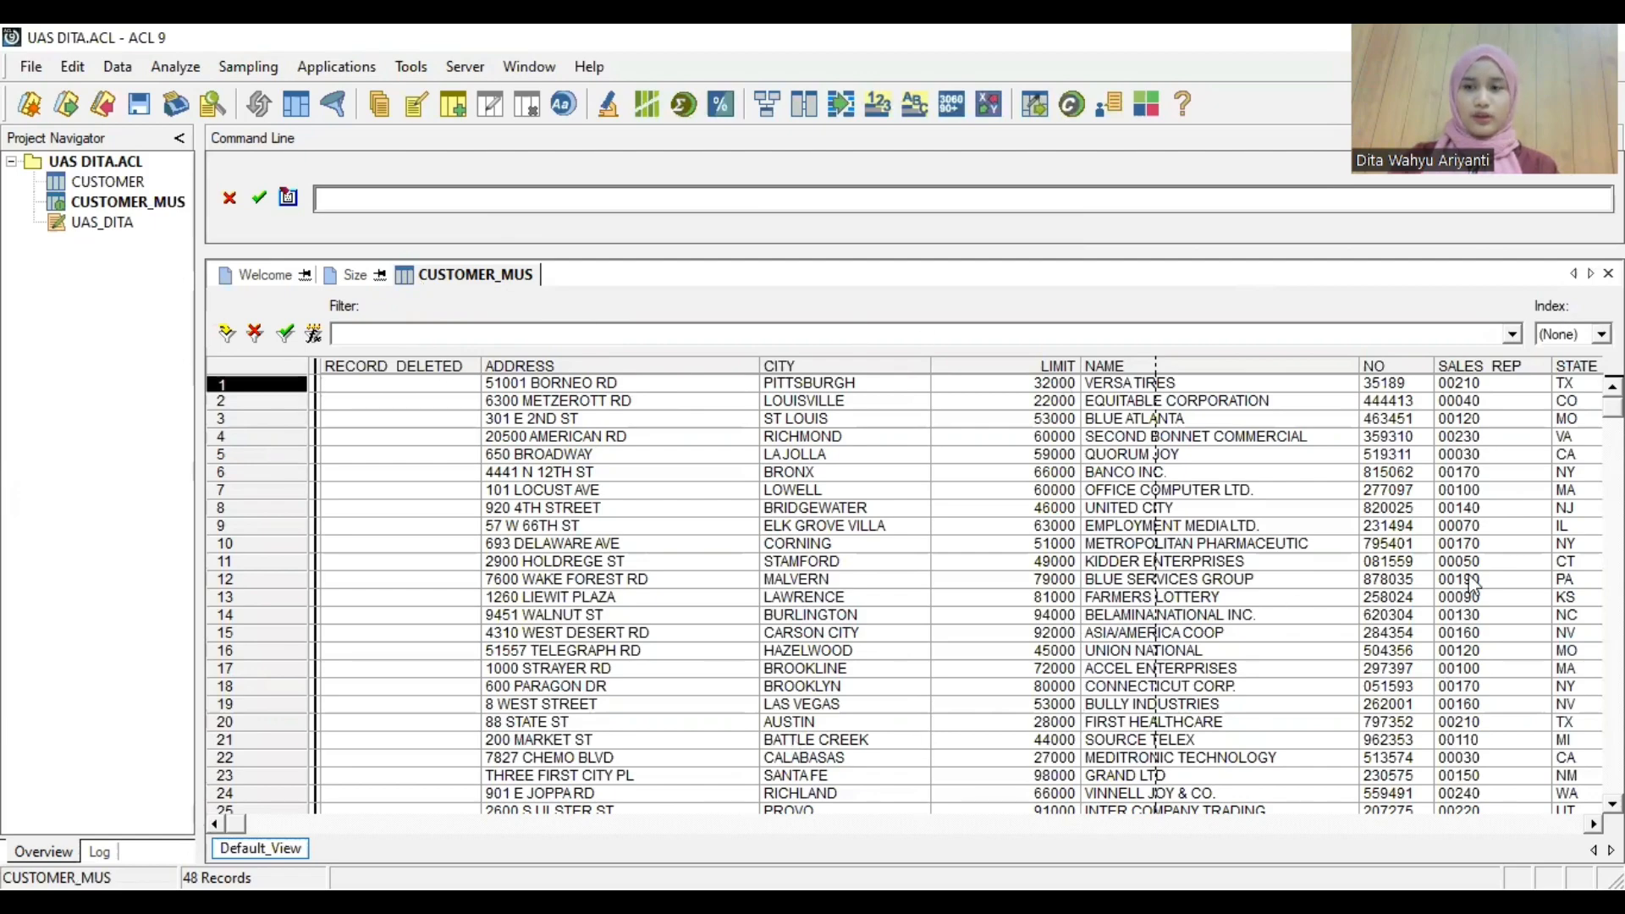
Set up sampling of the CUSTOMER_MUS table with the Record sample type and the Random selection method
scroll(519, 504, down, 14)
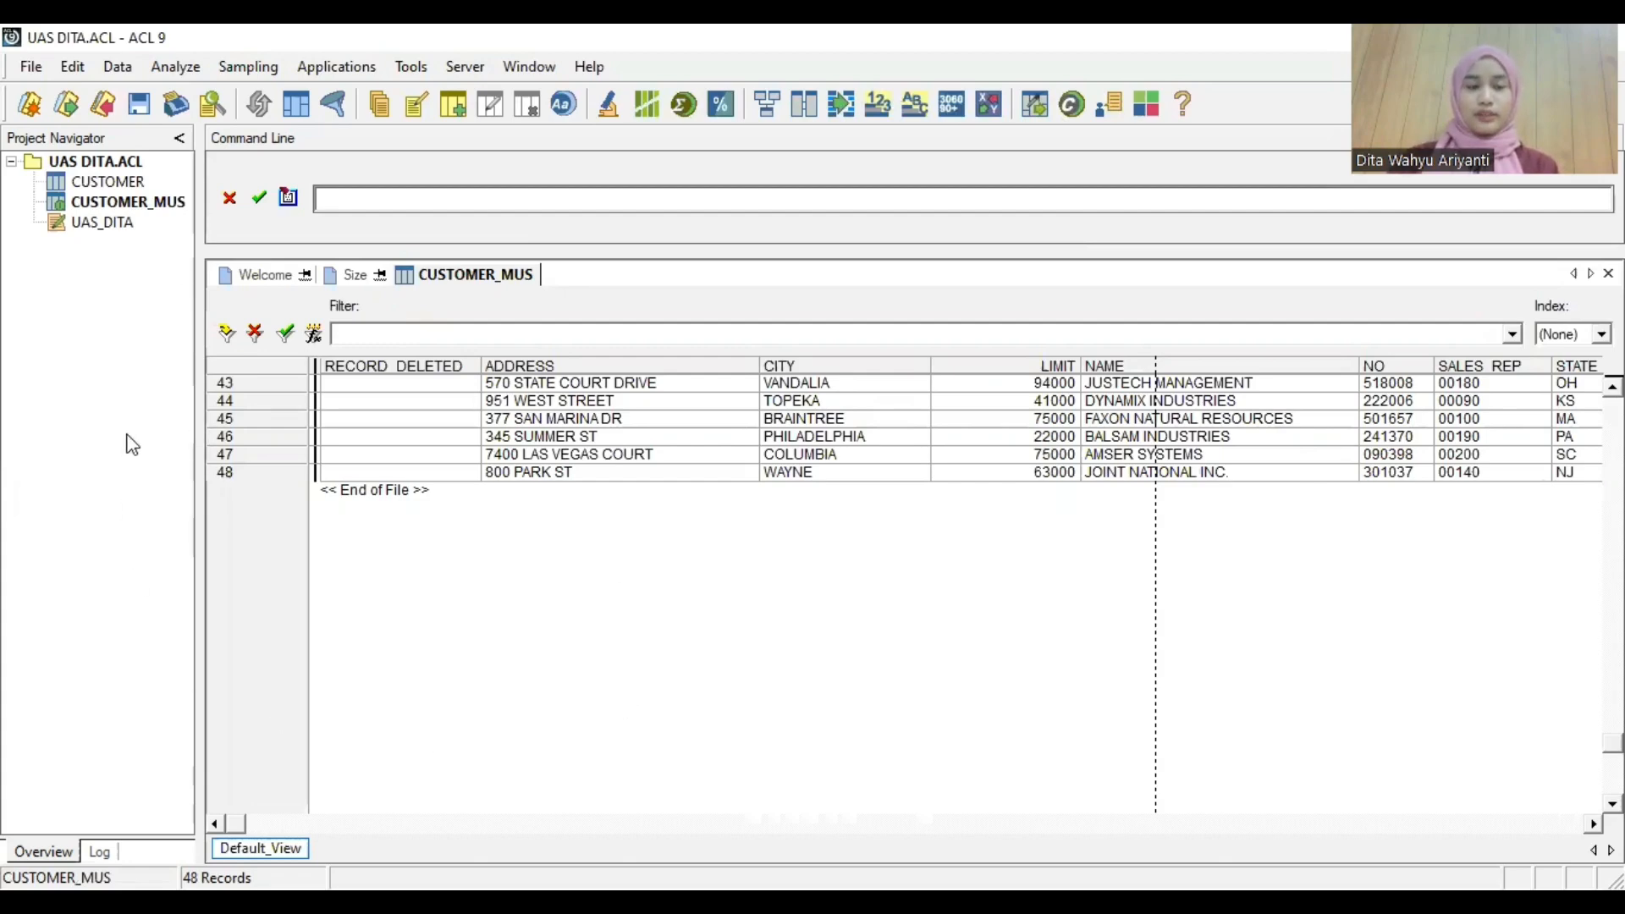
click(268, 75)
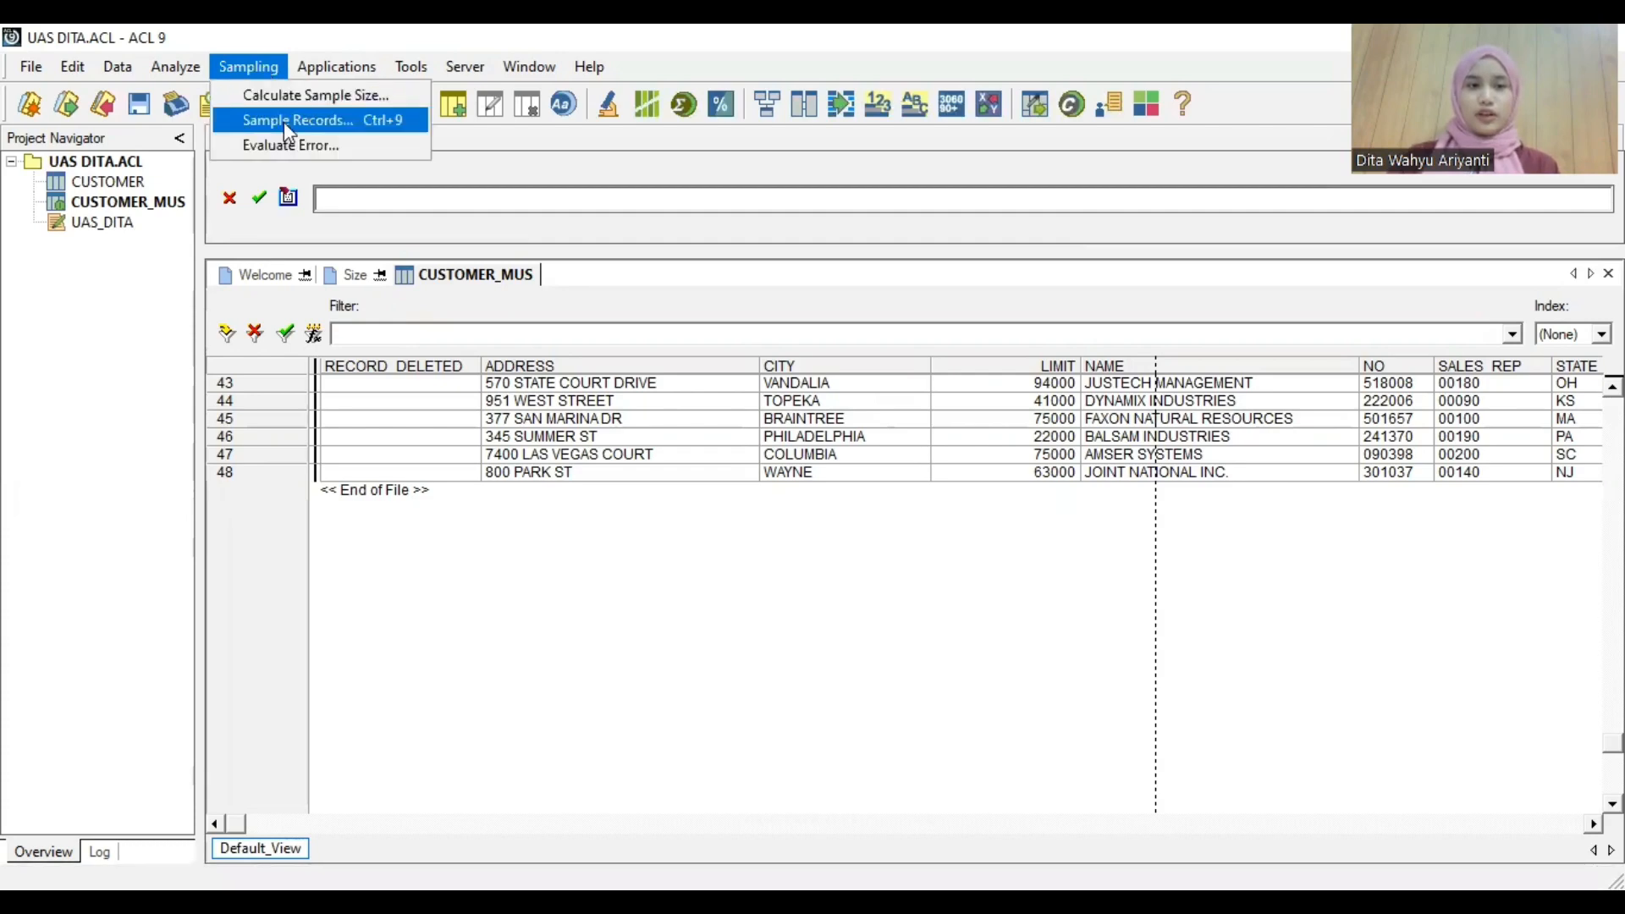
click(287, 125)
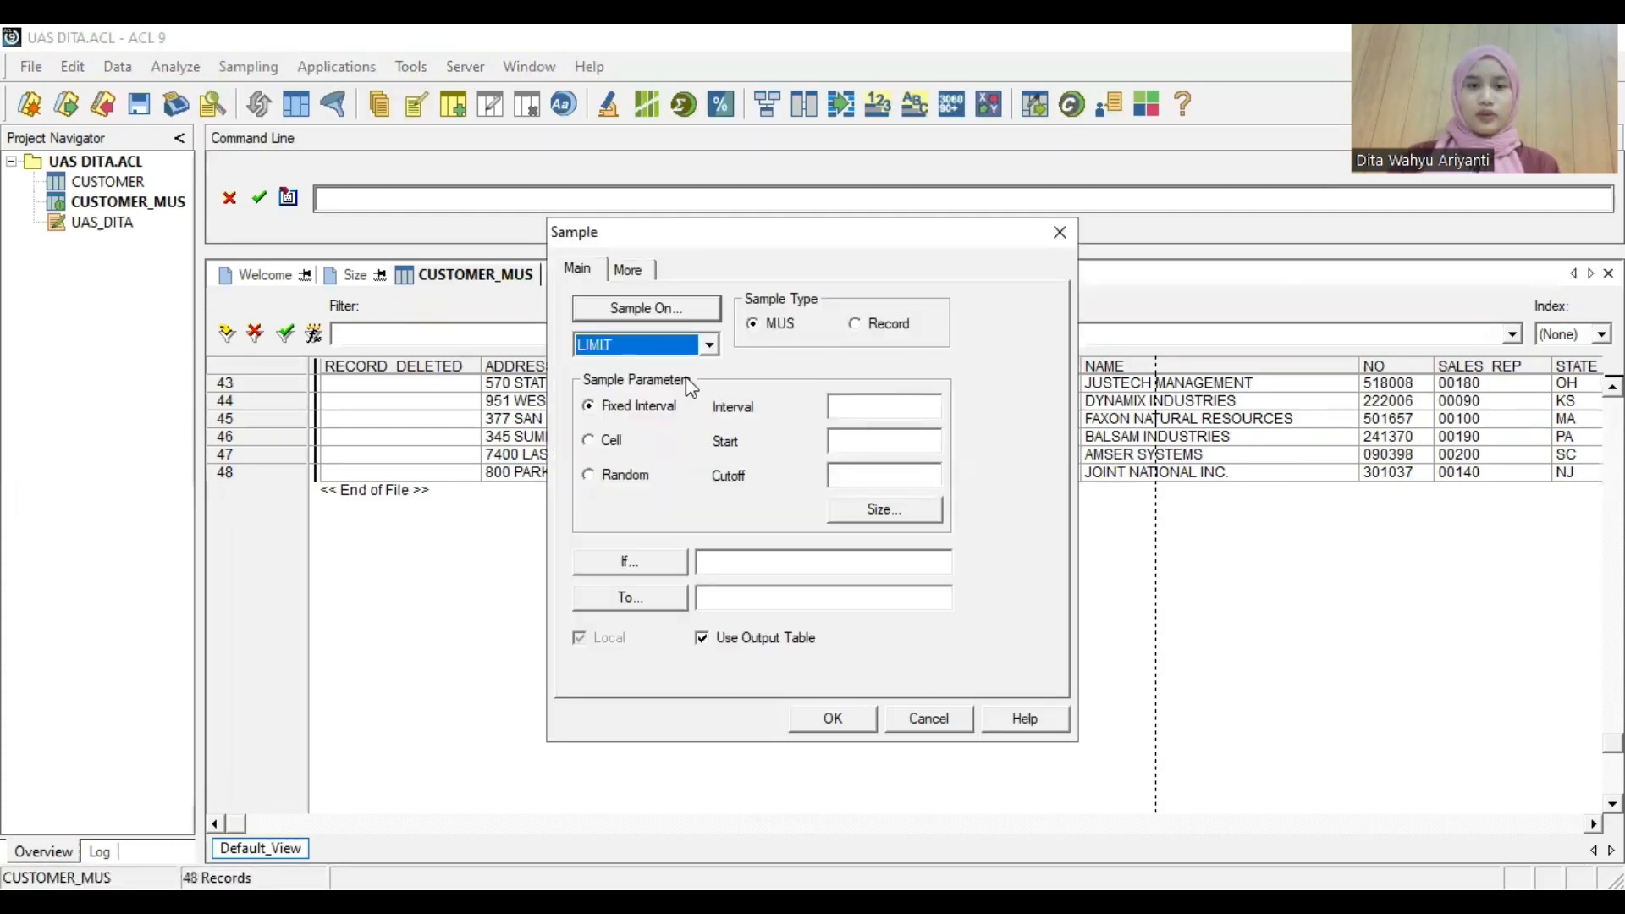
click(886, 332)
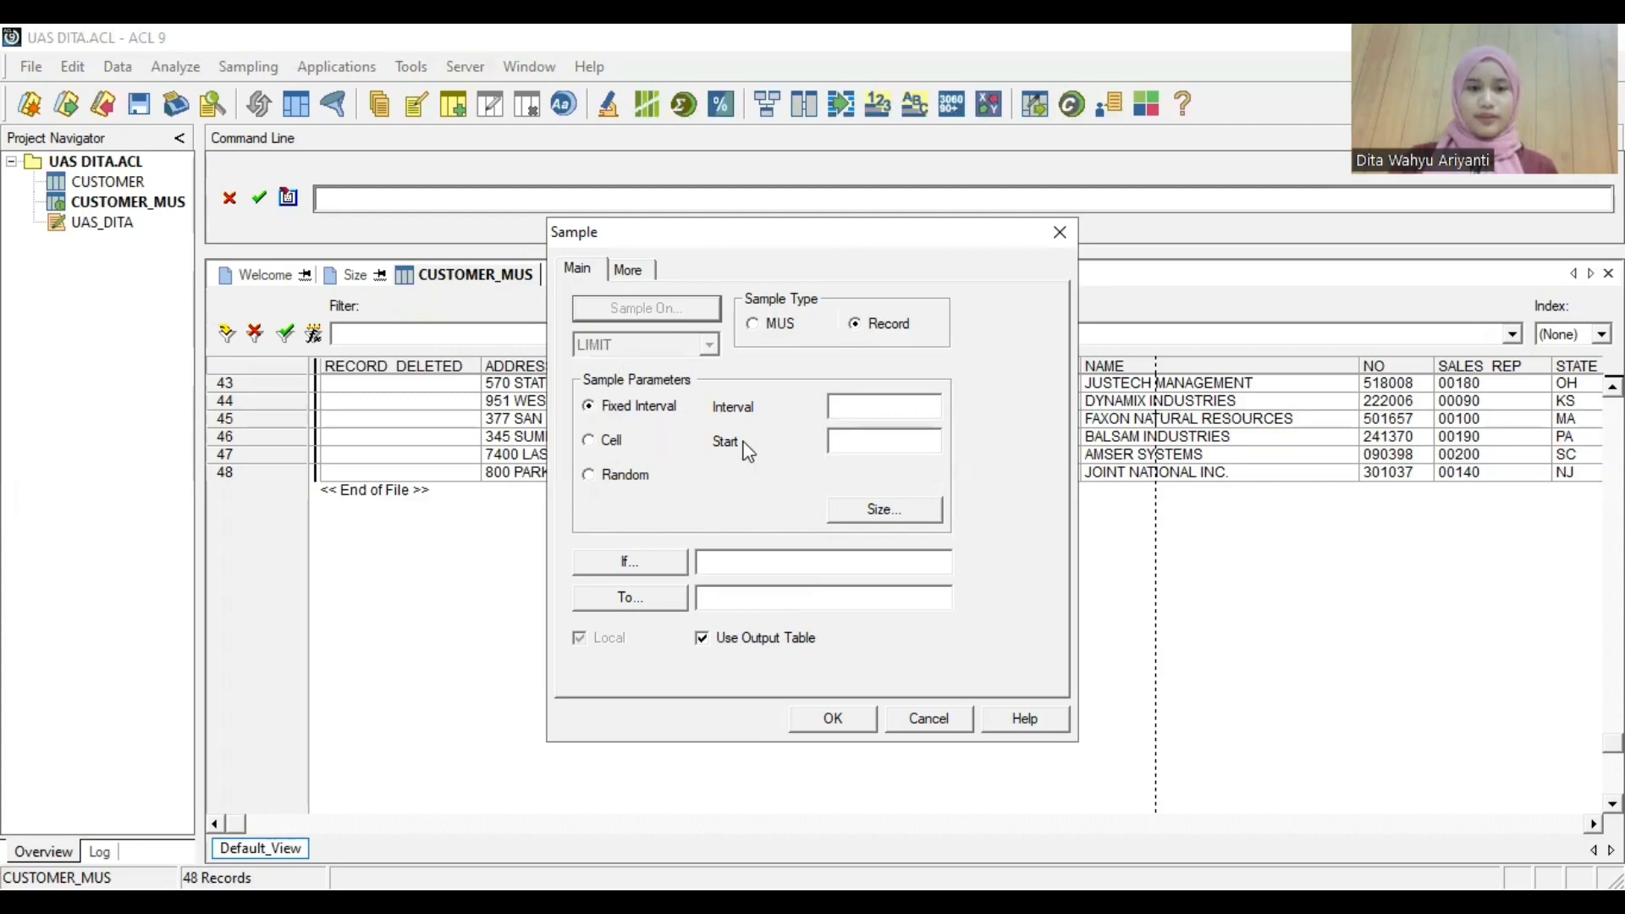
click(622, 477)
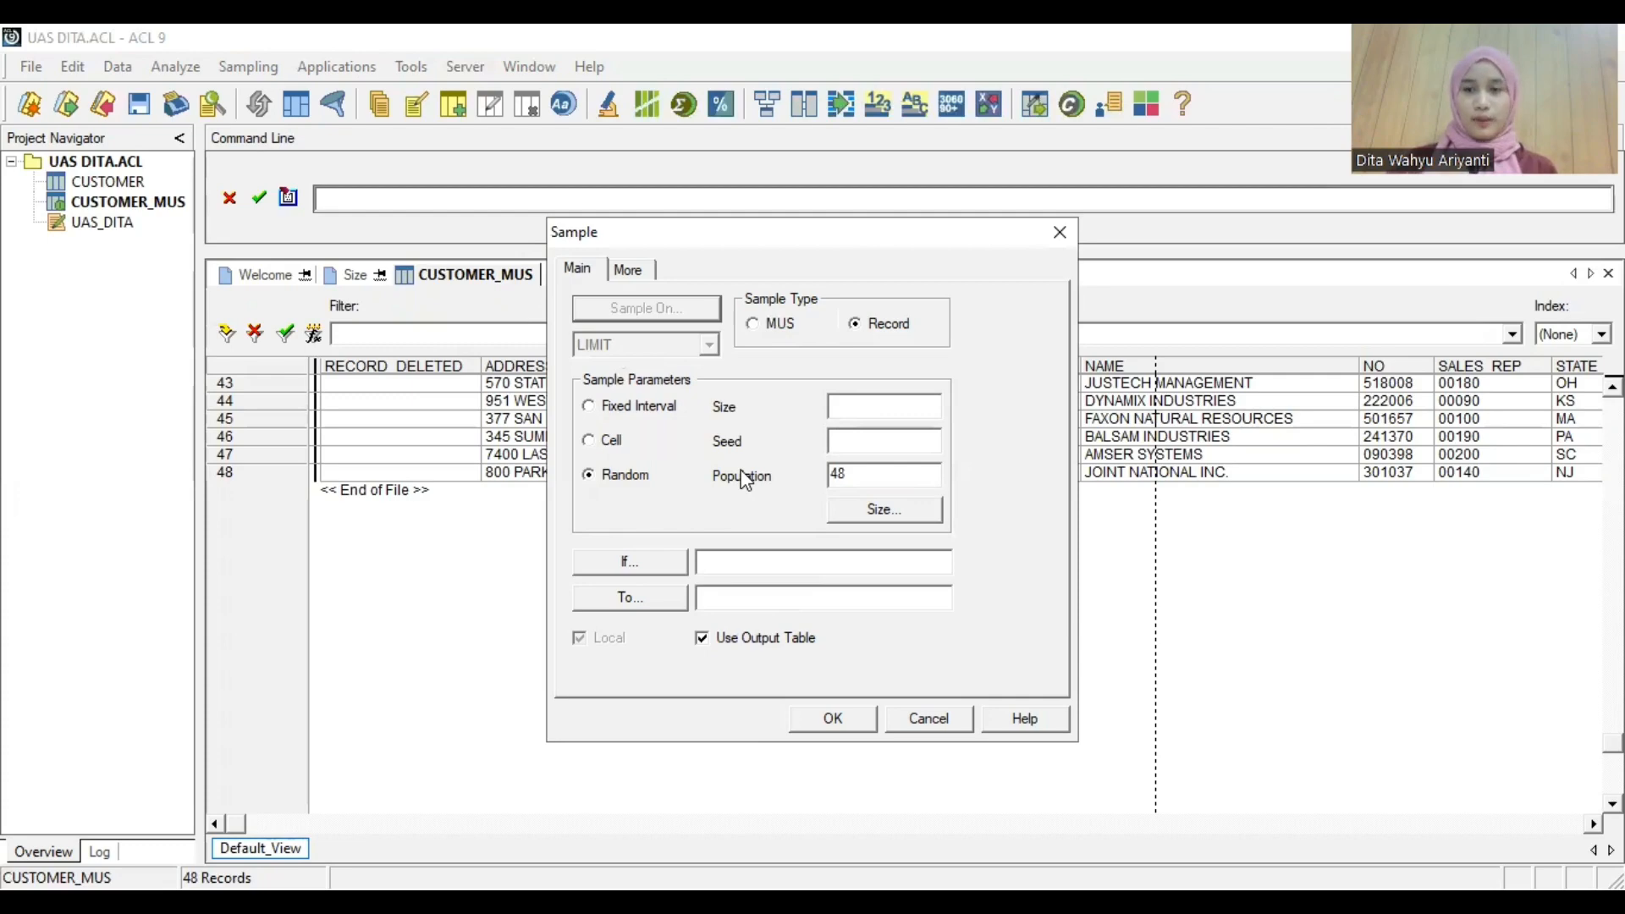
Calculate the record sample size with a confidence of 95 and an upper error limit of 5%, and apply it to the sample
click(907, 511)
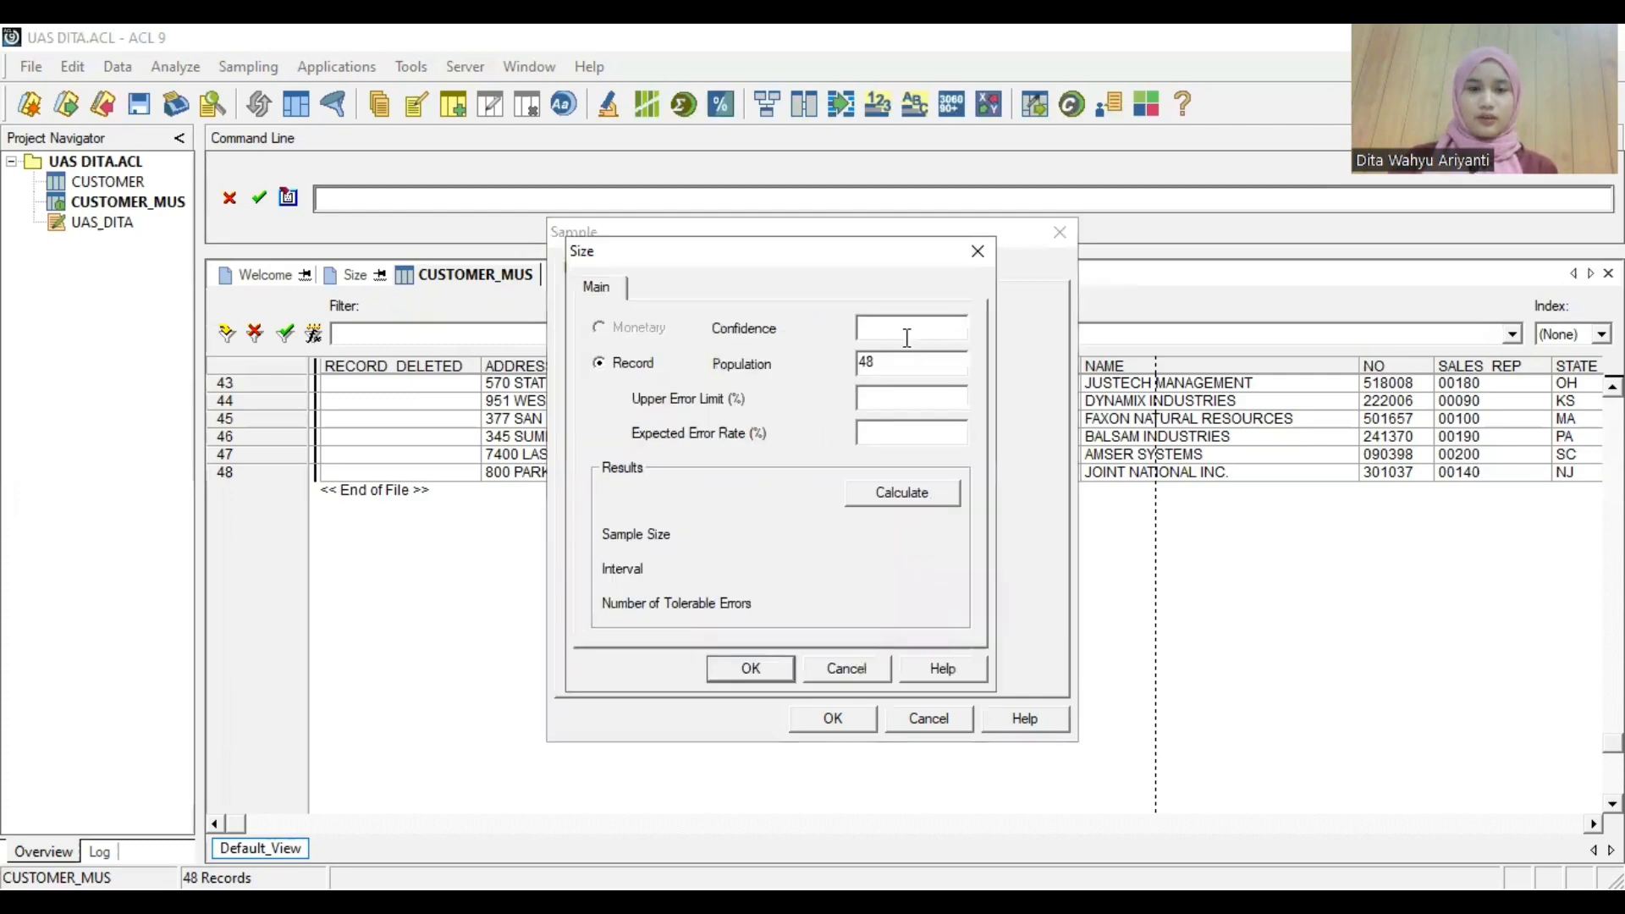
click(907, 338)
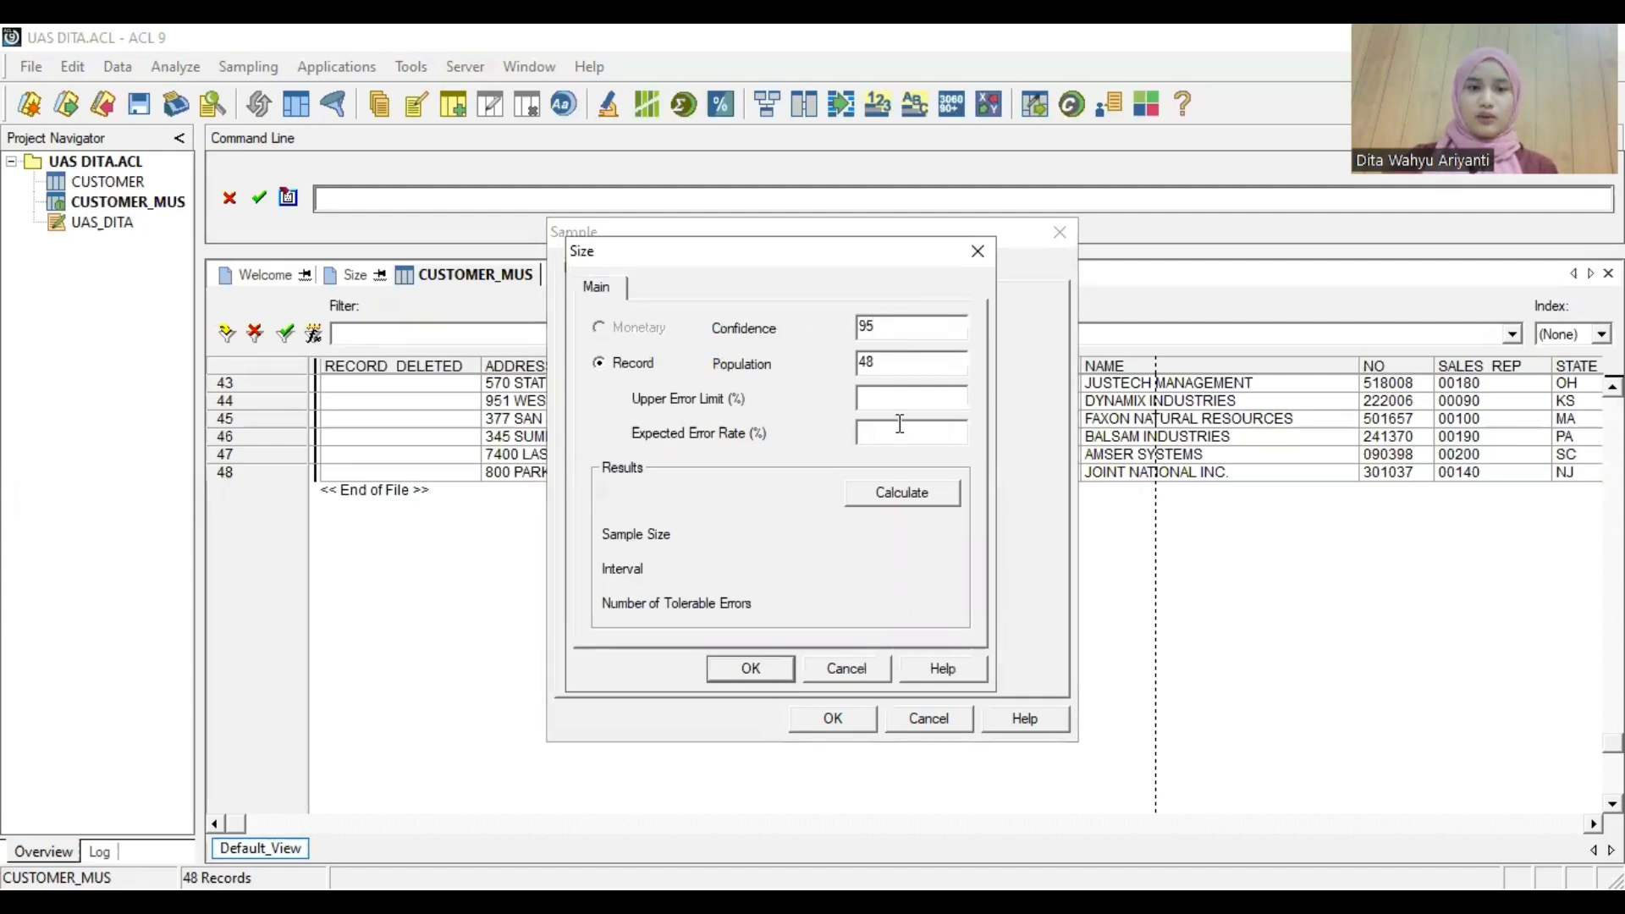
click(904, 398)
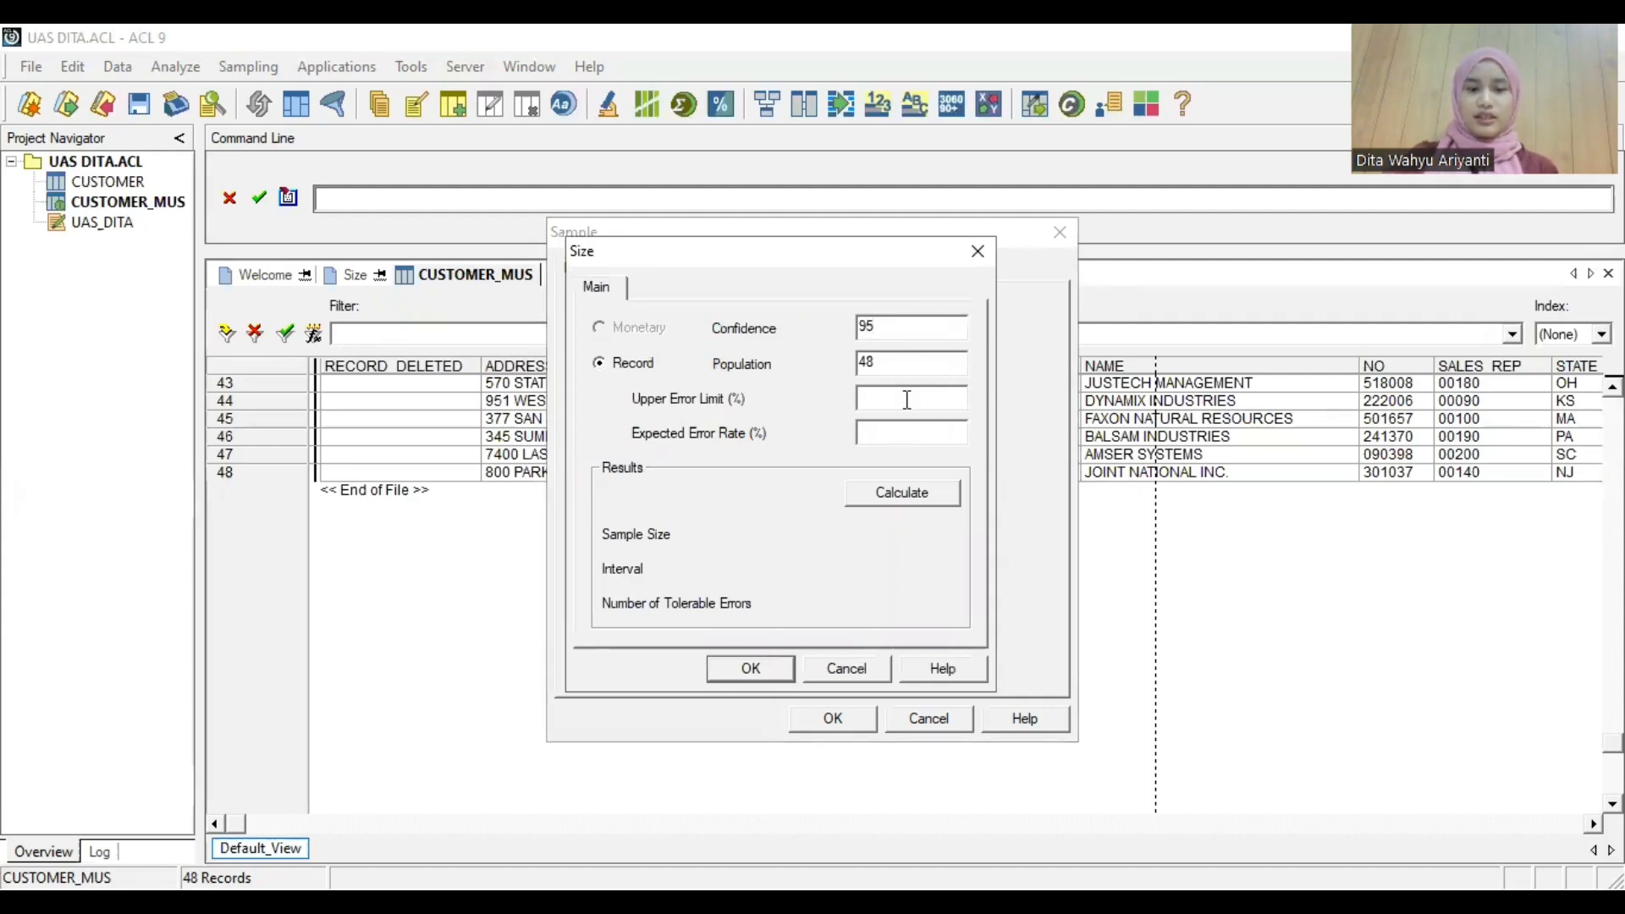
text(5)
click(926, 498)
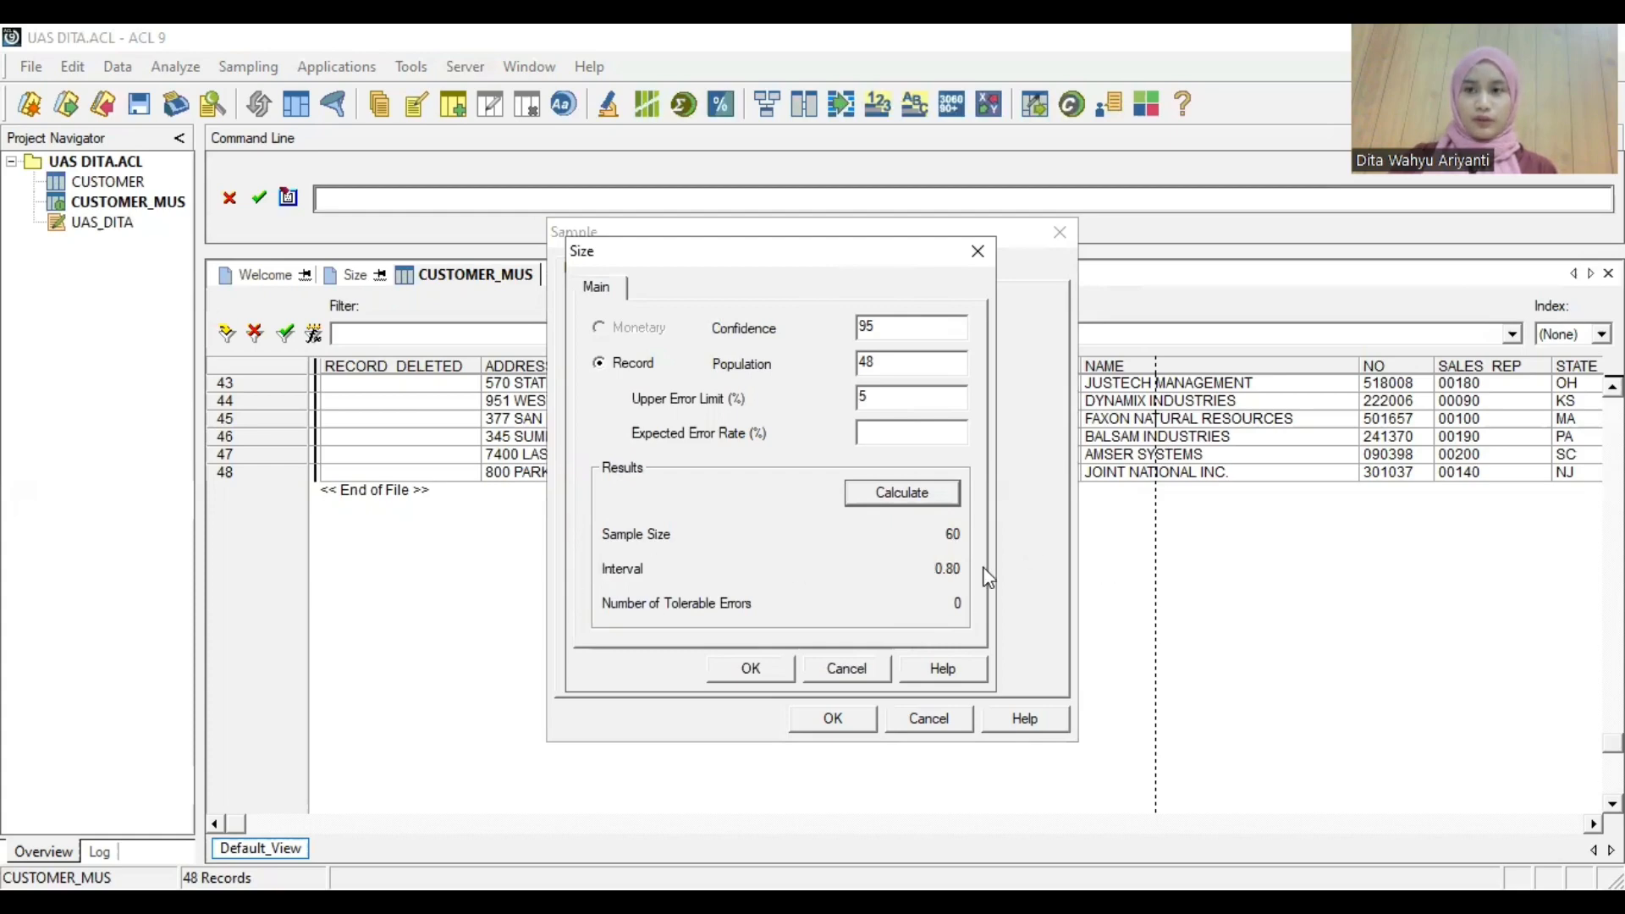
click(759, 674)
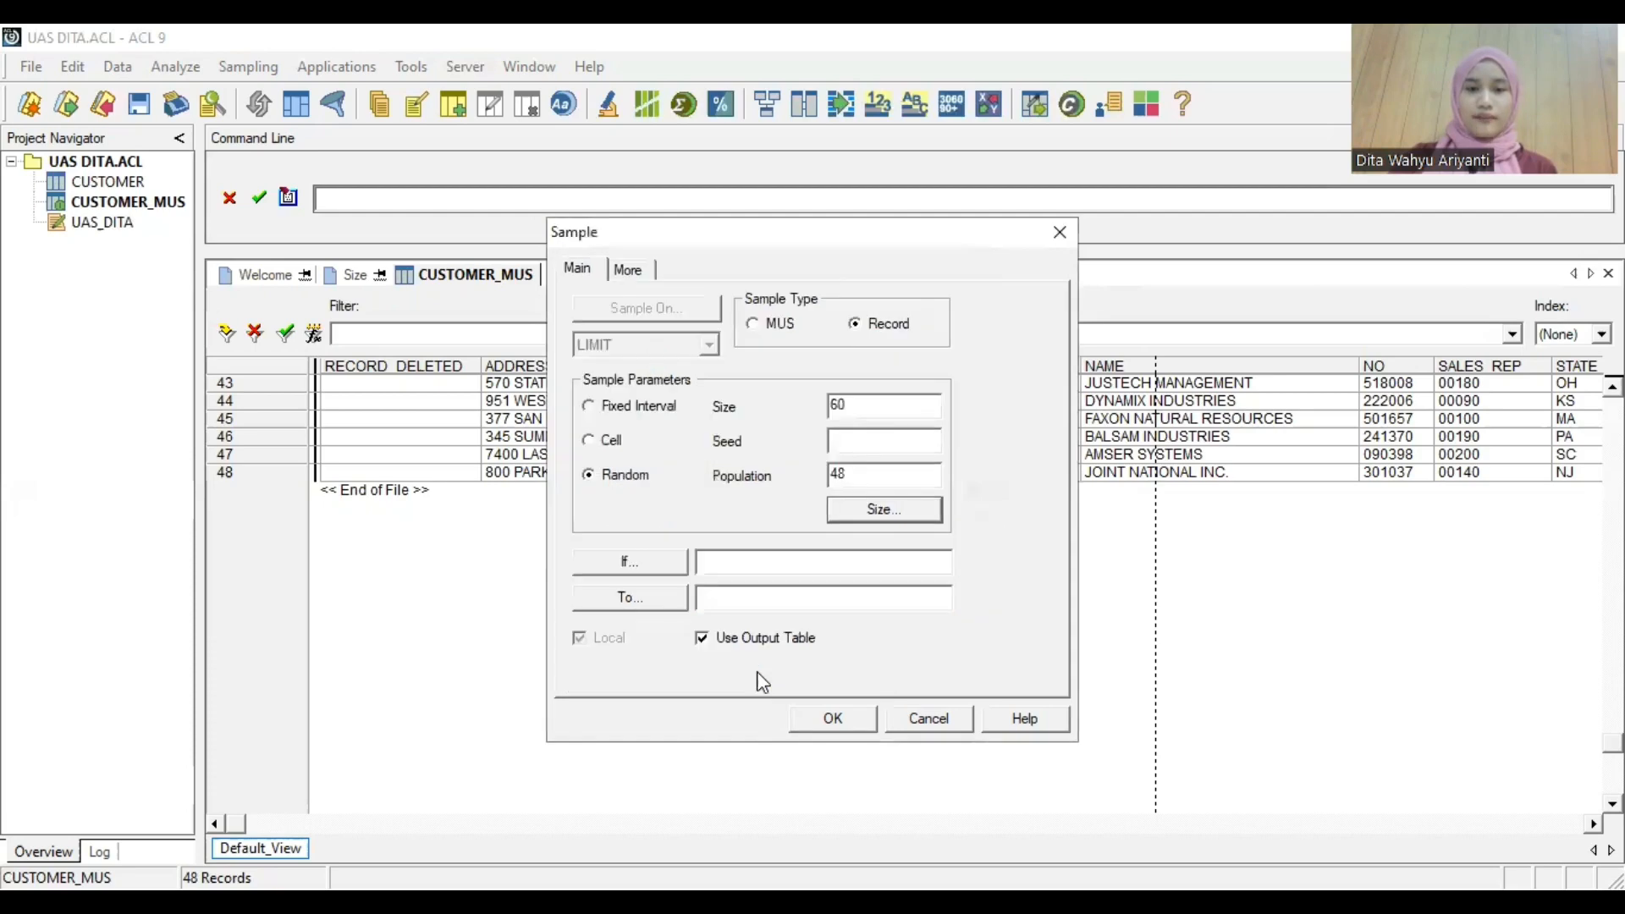
Draw the random record sample with a seed of 150 and output it to a table named CUSTOMER RECORD
click(921, 439)
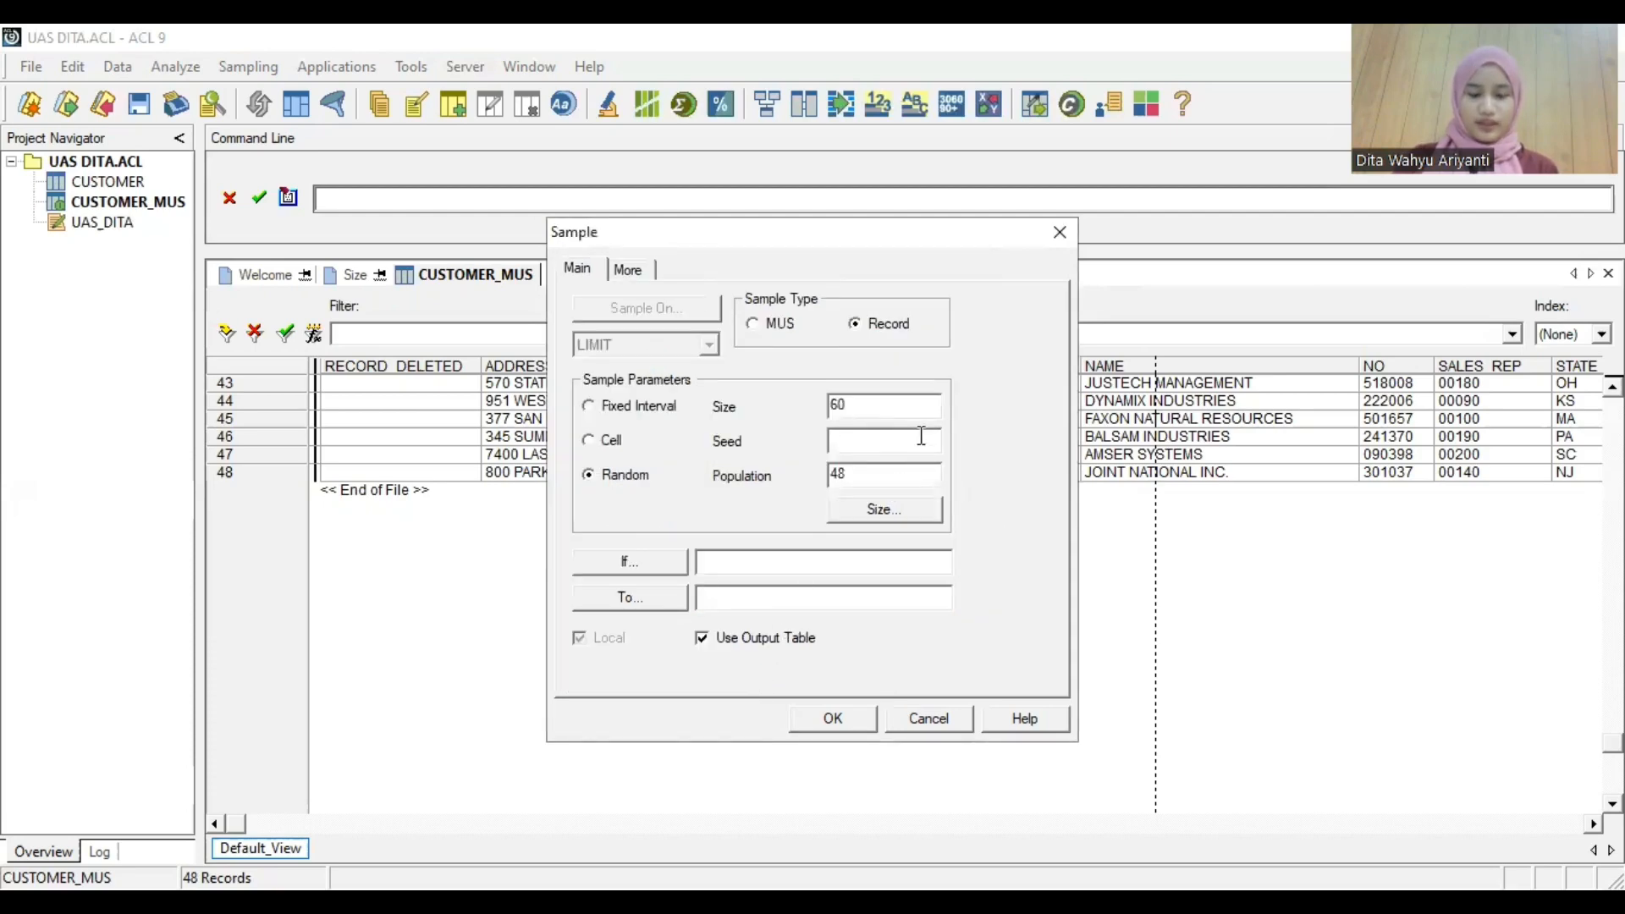
text(1)
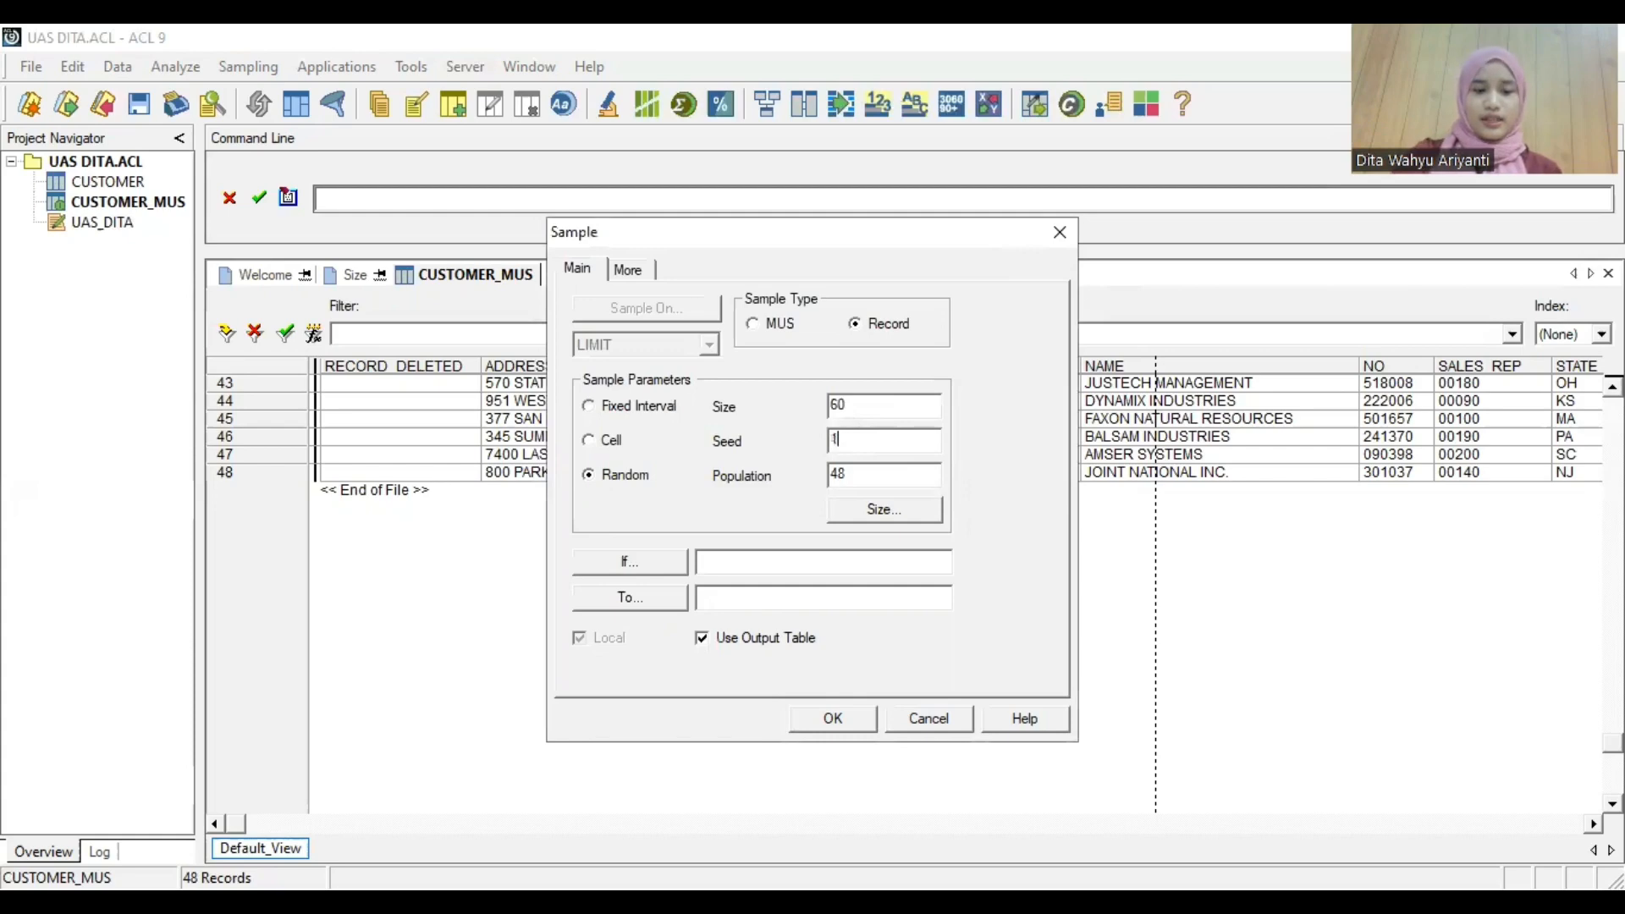
text(50)
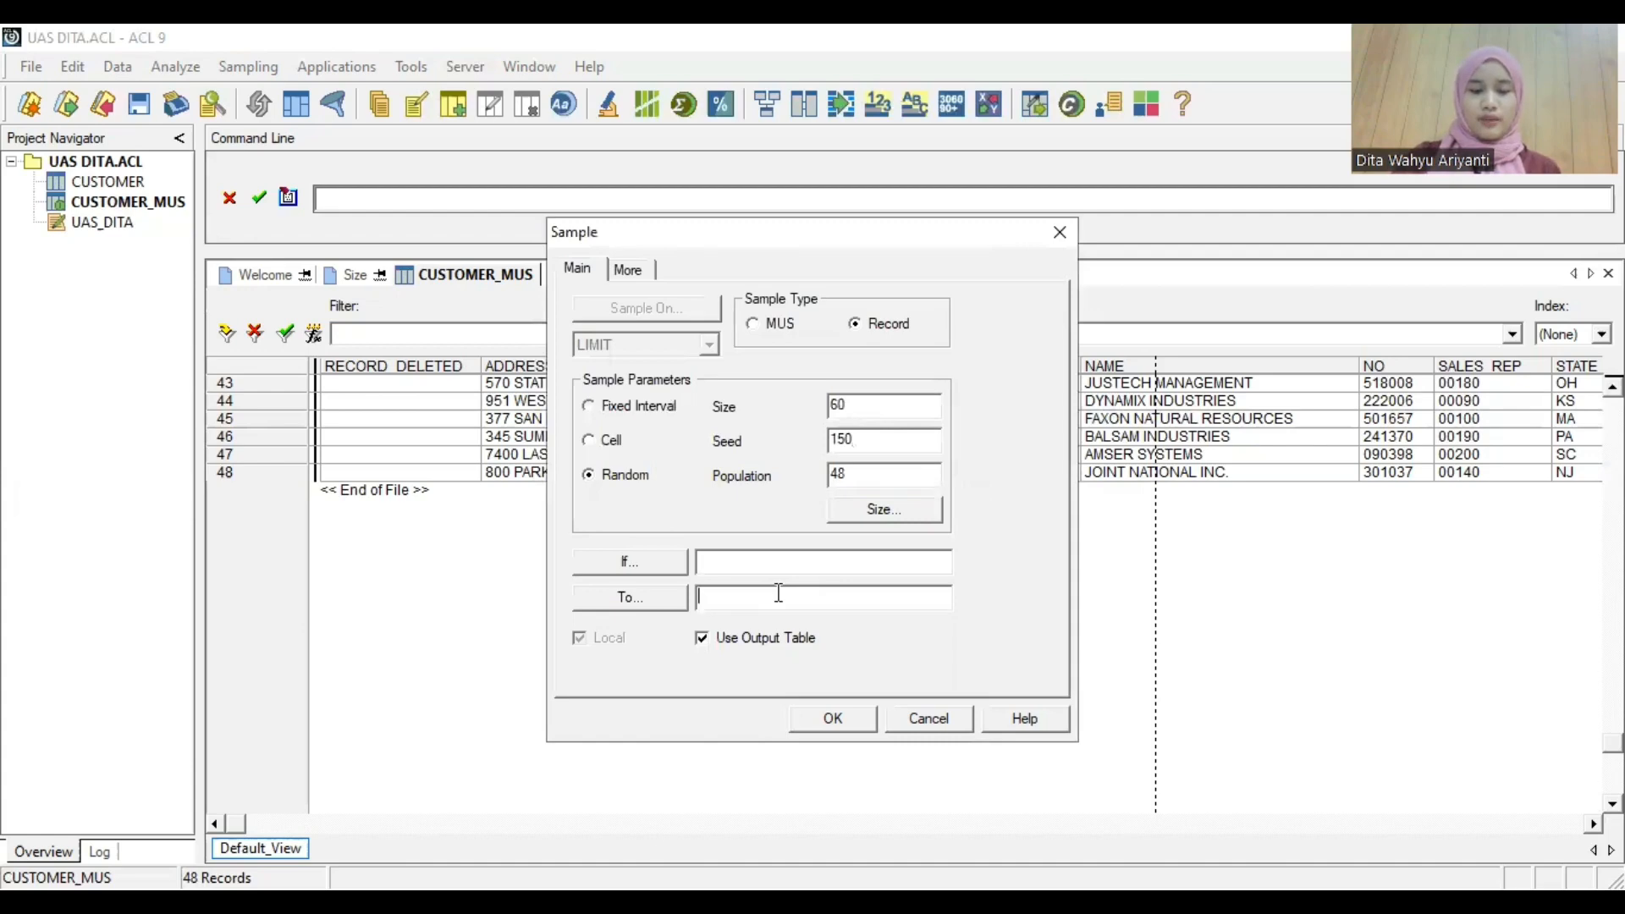
text(CUS)
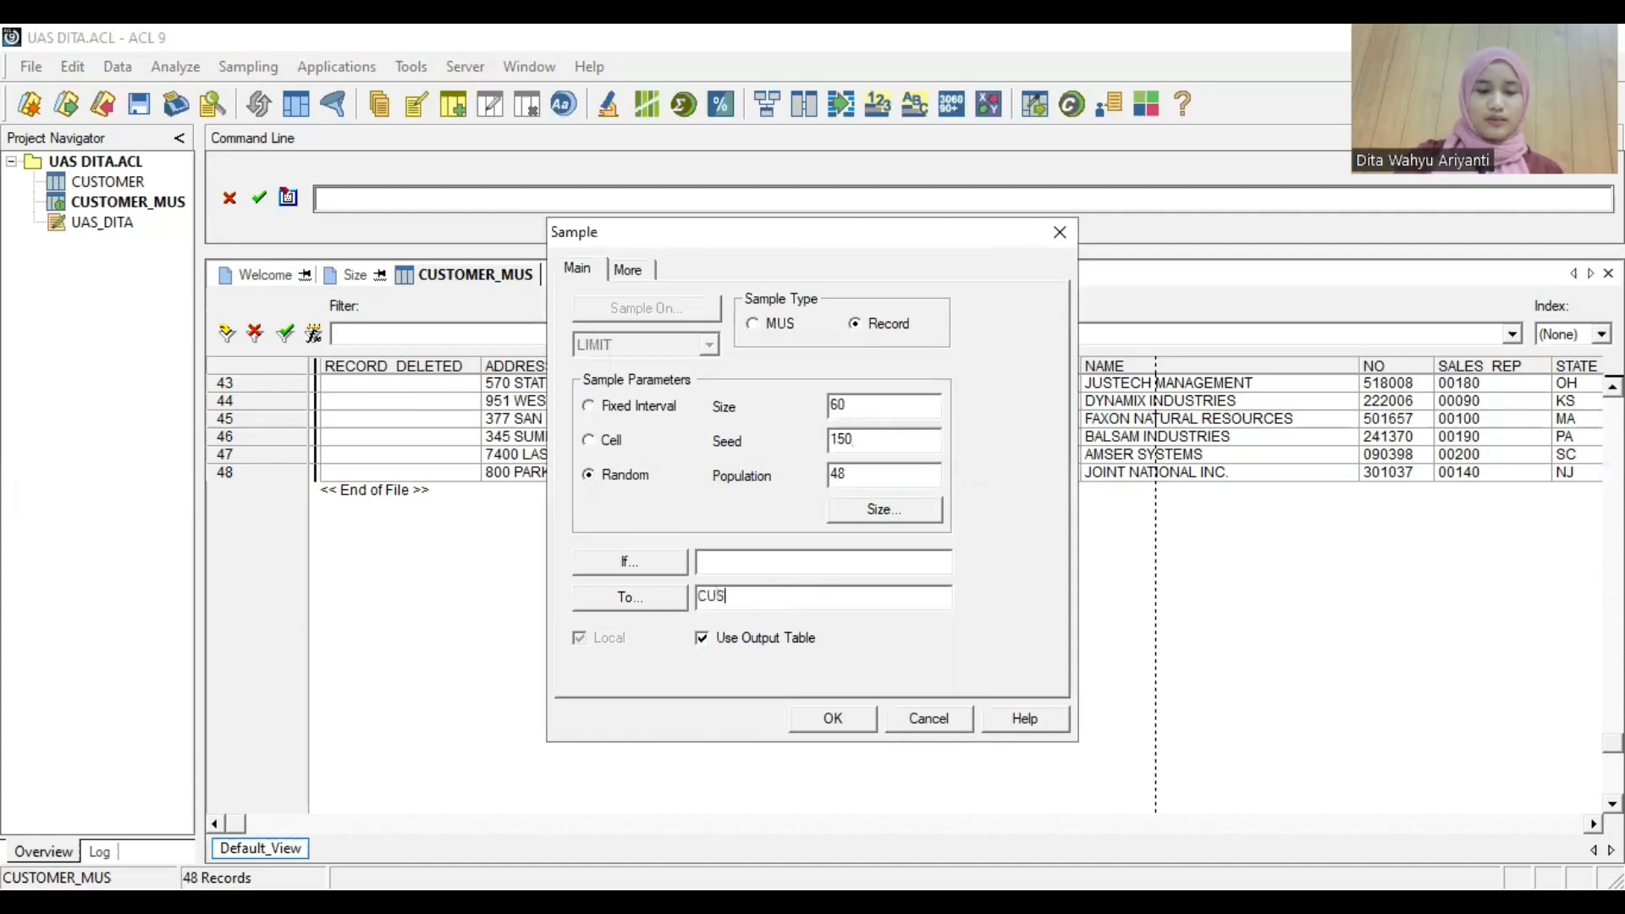
text(TOMER )
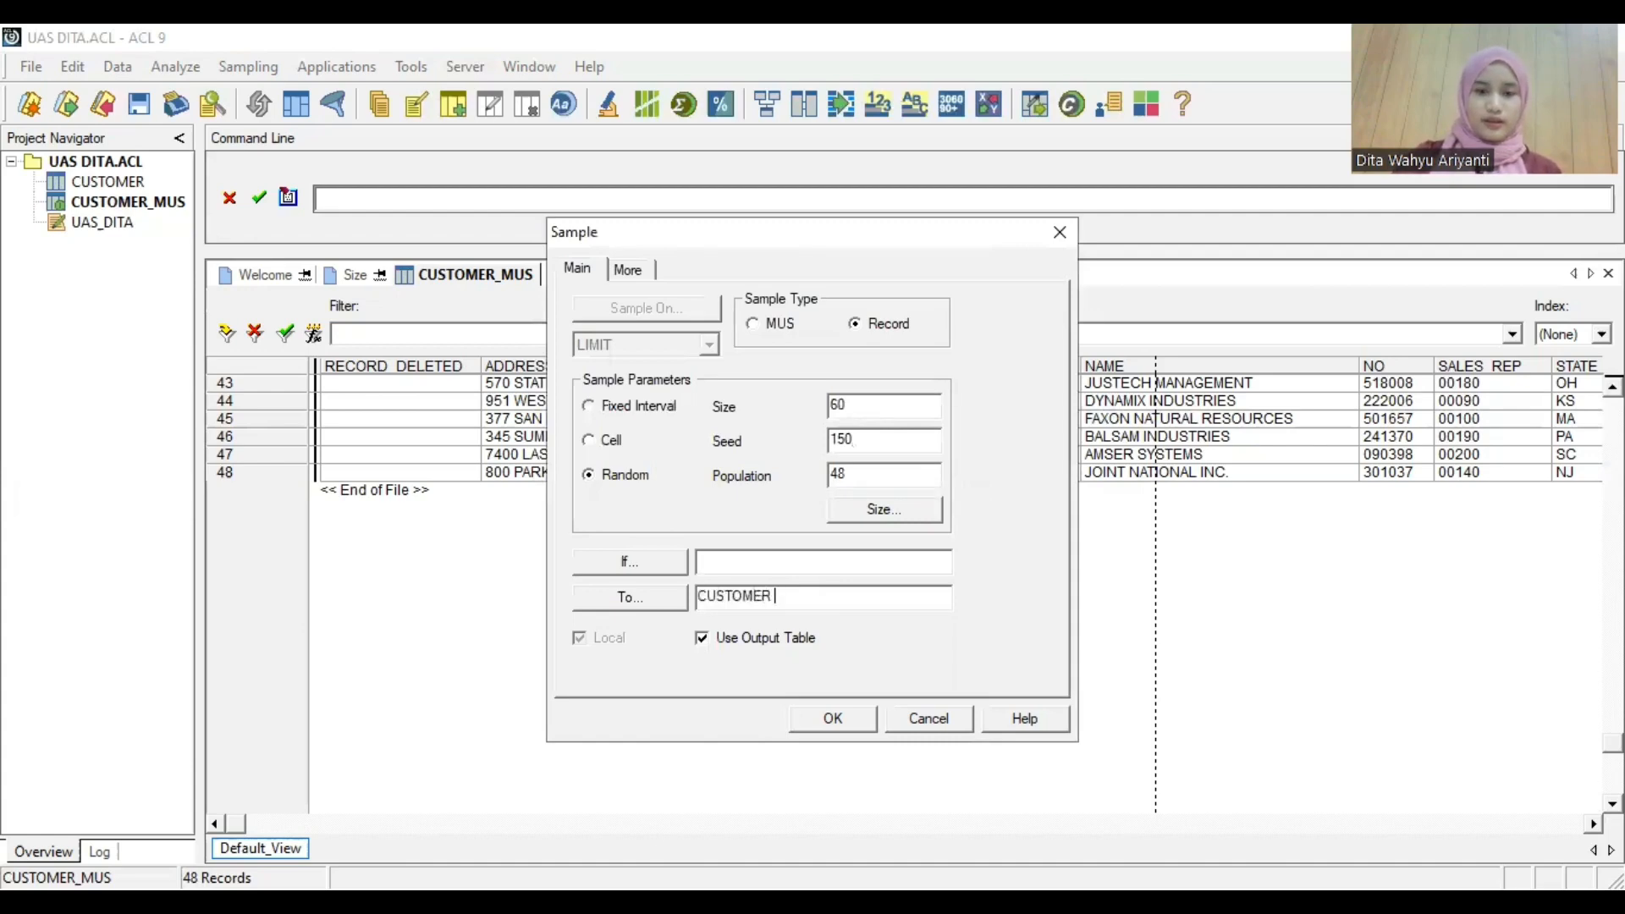
text(RECORD)
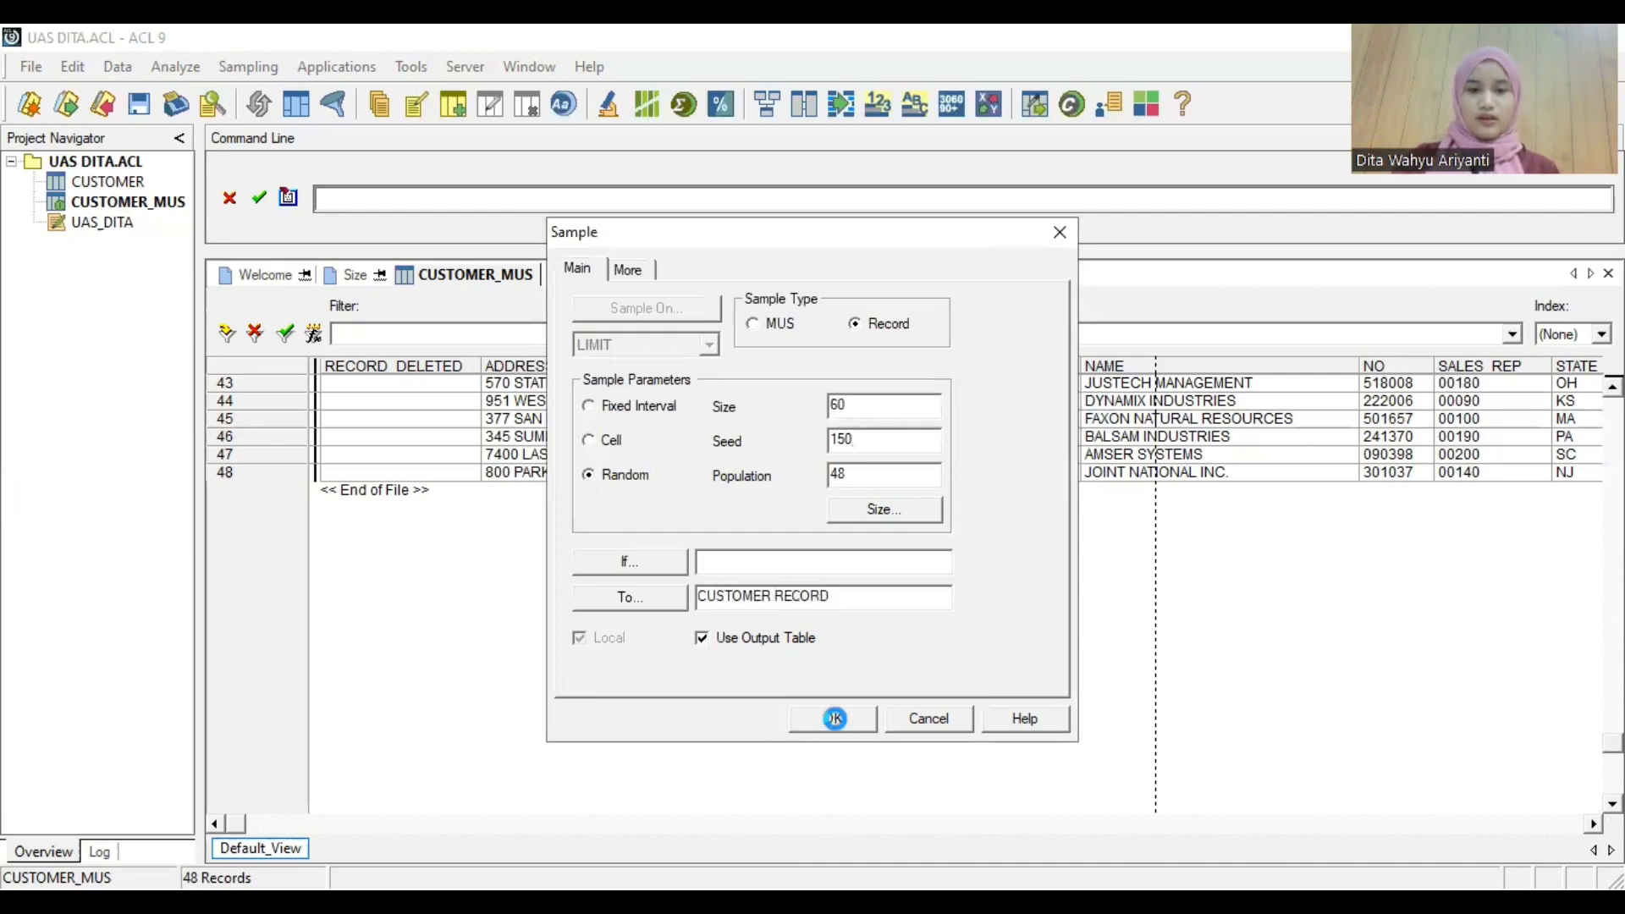
click(834, 719)
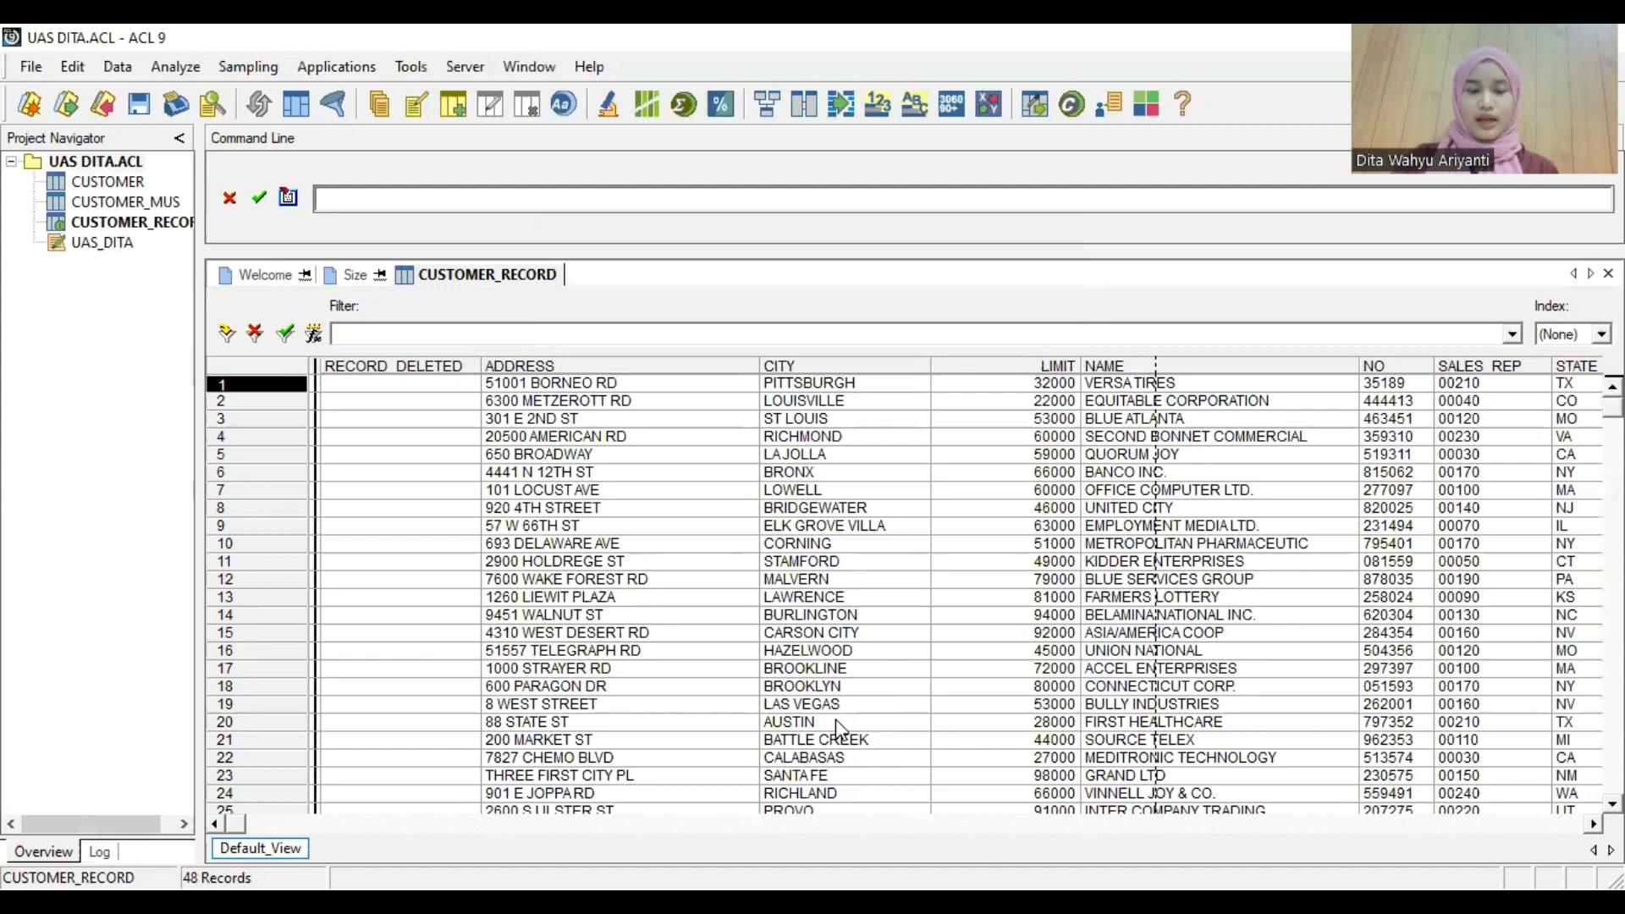